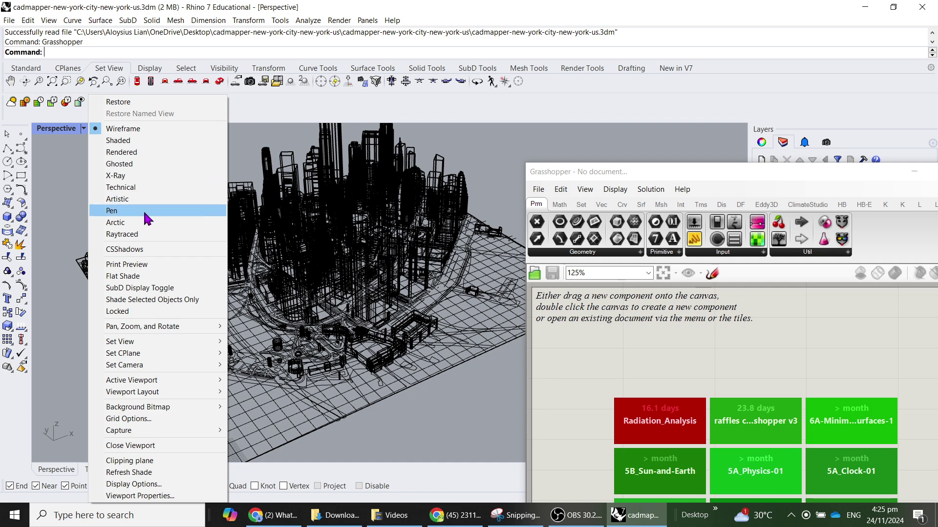
Set the Perspective viewport's display mode to Arctic and reposition the Grasshopper window beside the city model.
left_click(143, 225)
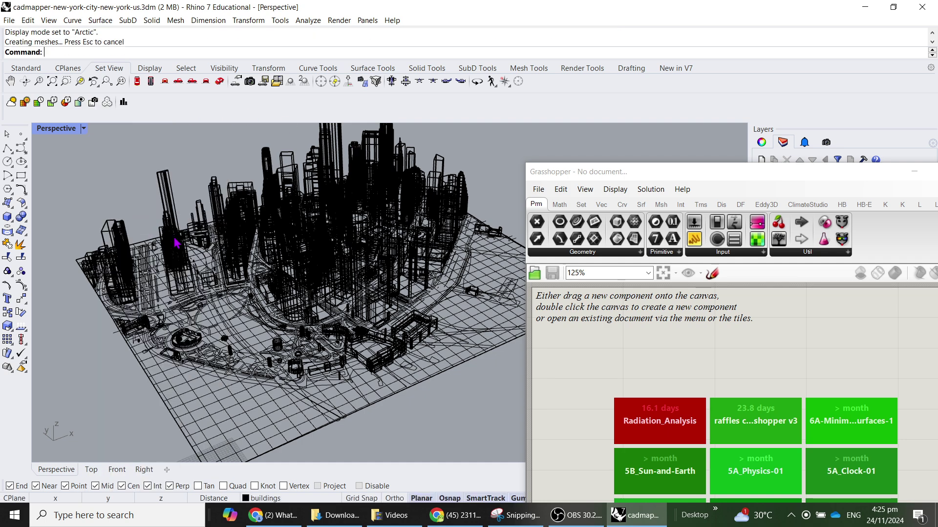
scroll(351, 307, "up", 6)
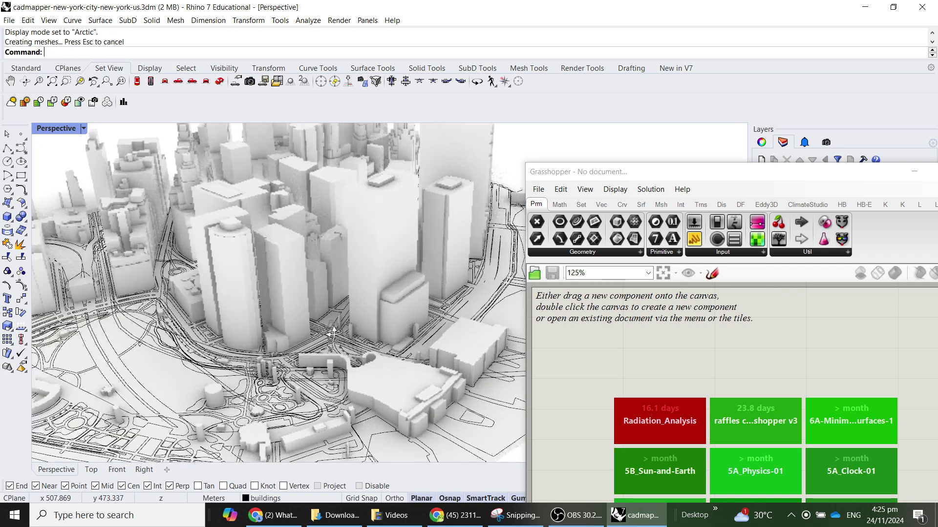
left_click_drag(740, 176, 699, 123)
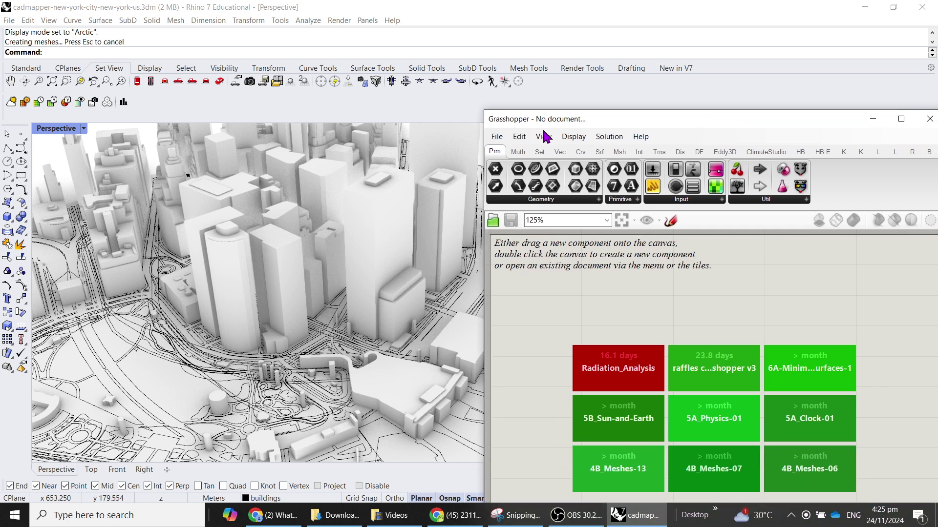
left_click(496, 137)
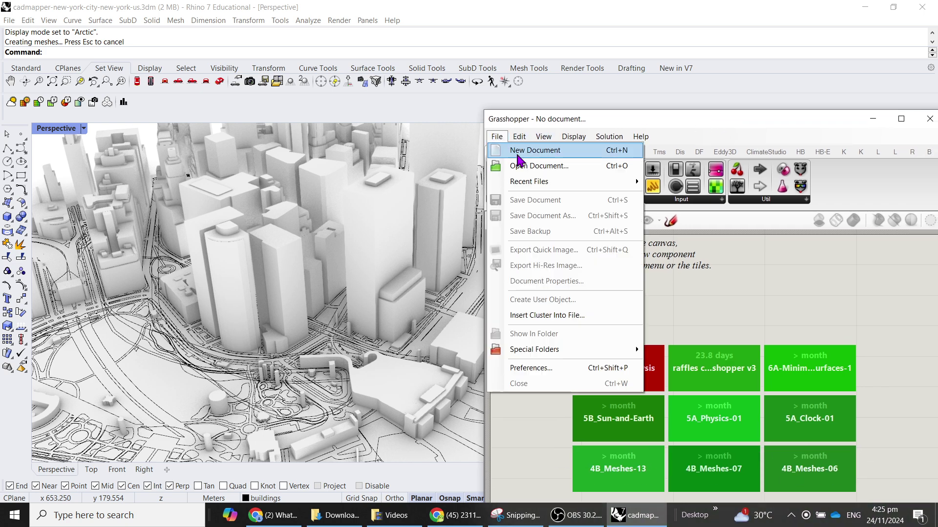
left_click(538, 168)
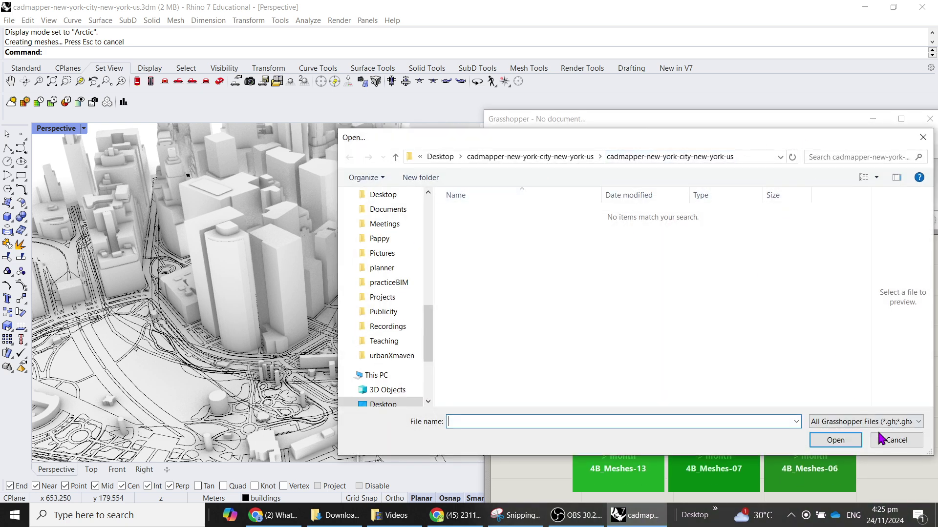
left_click(892, 440)
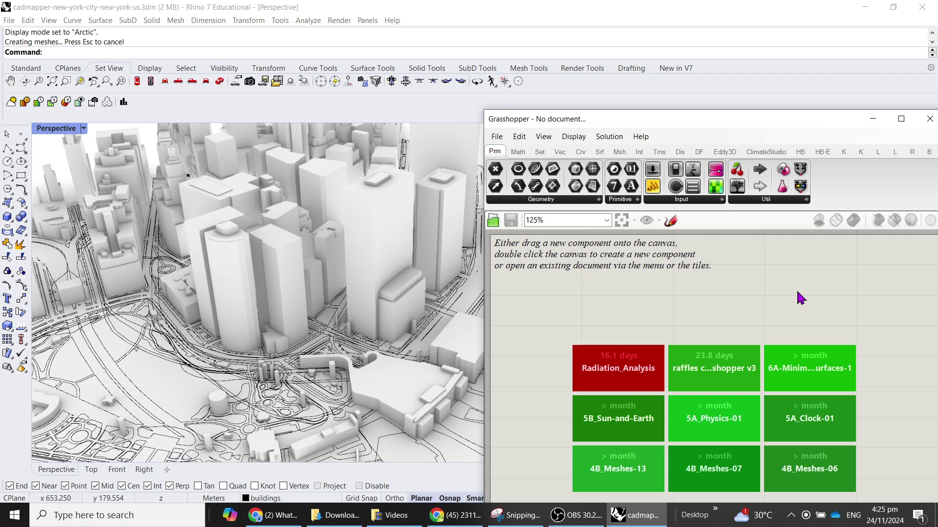
left_click(496, 138)
left_click(540, 169)
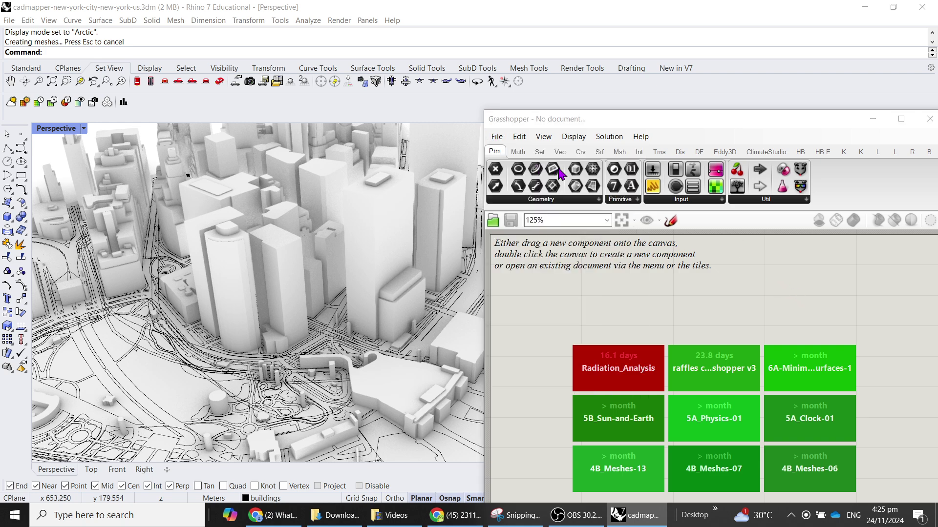
key("Escape")
Open the Radiation_Analysis.gh definition from the Desktop folder in Grasshopper, ignoring its recovery file.
left_click(497, 137)
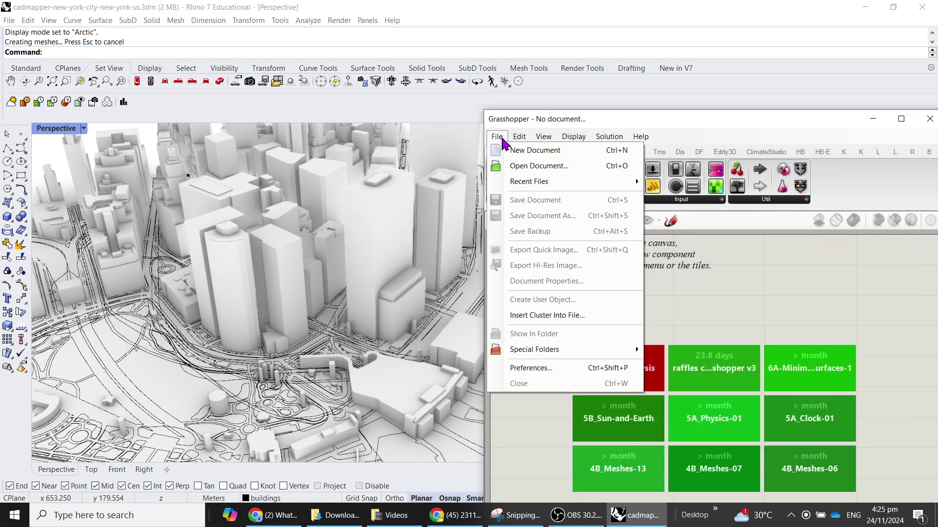
mouse_move(551, 184)
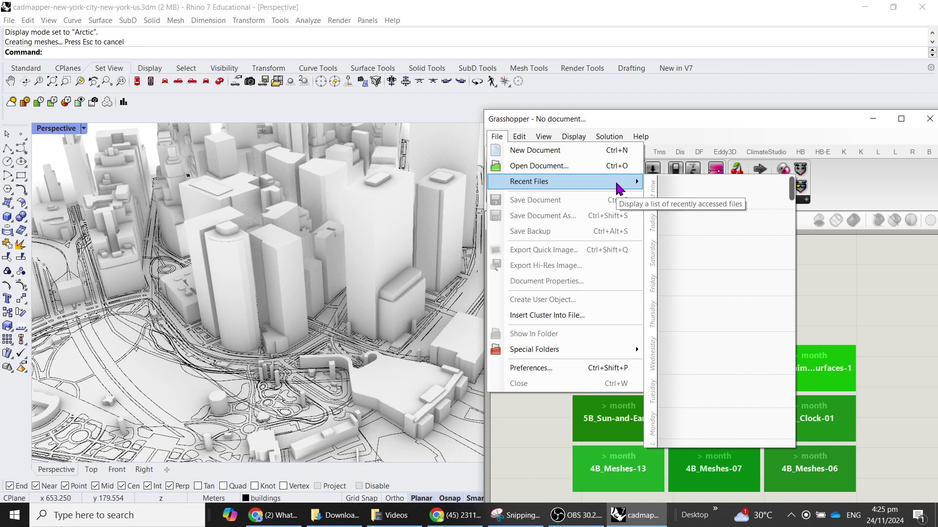
left_click(573, 169)
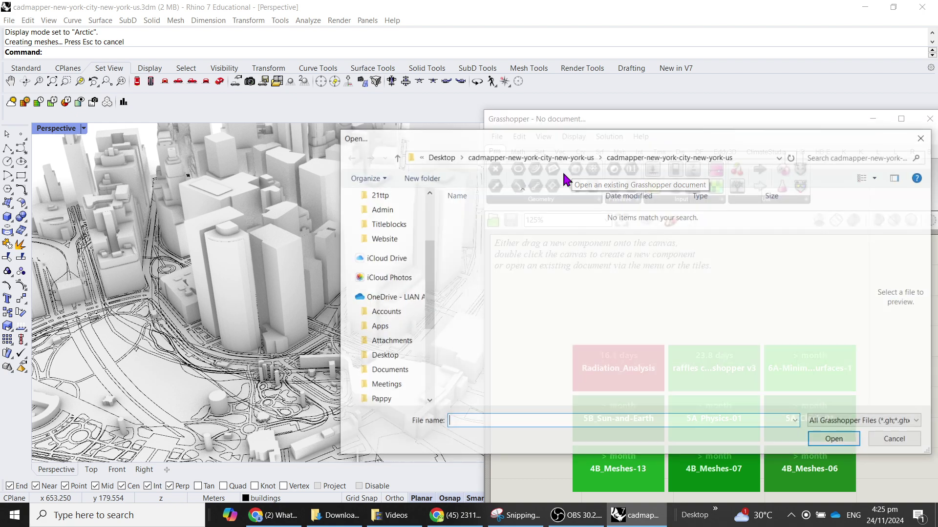
left_click(440, 156)
left_click(537, 333)
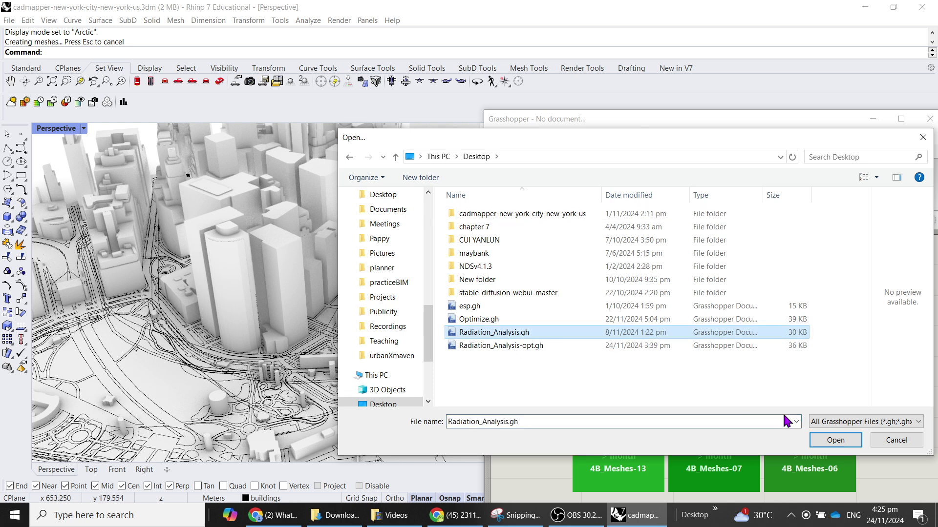
left_click(835, 440)
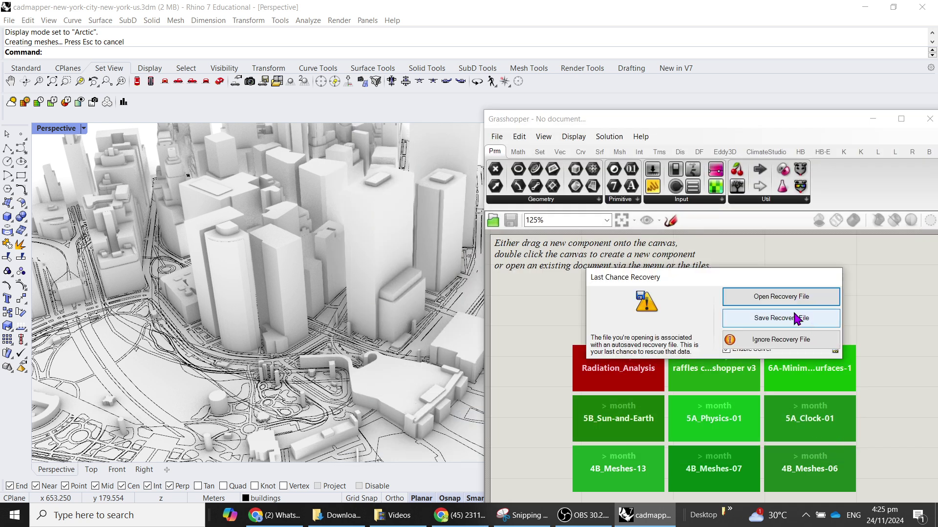
left_click(794, 341)
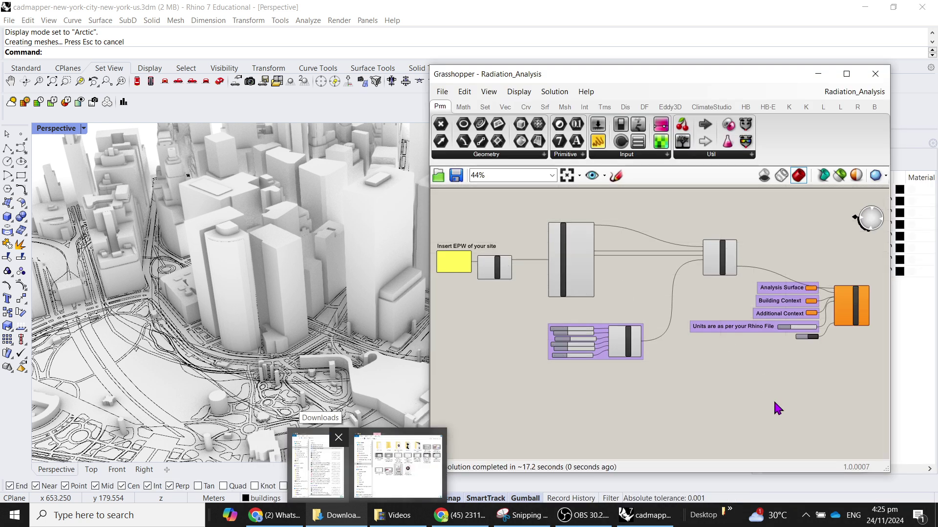
Examine the definition's layout and the site weather URL panel that feeds the DownloadEPW component.
scroll(821, 342, "up", 2)
scroll(770, 339, "down", 4)
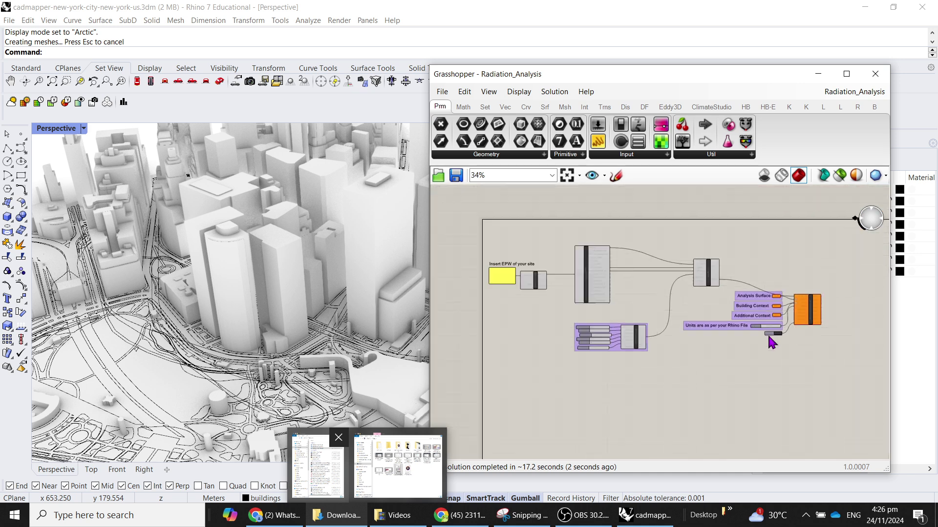
scroll(625, 312, "up", 6)
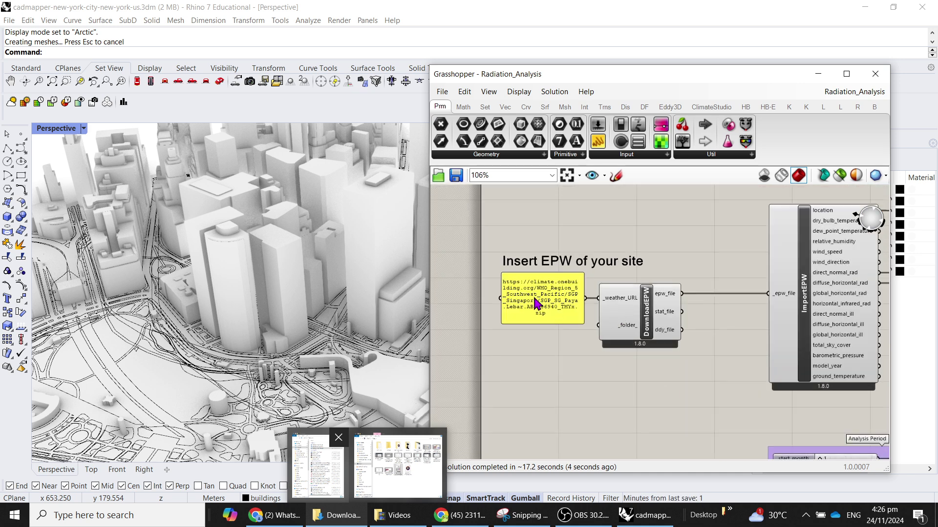
scroll(571, 316, "up", 3)
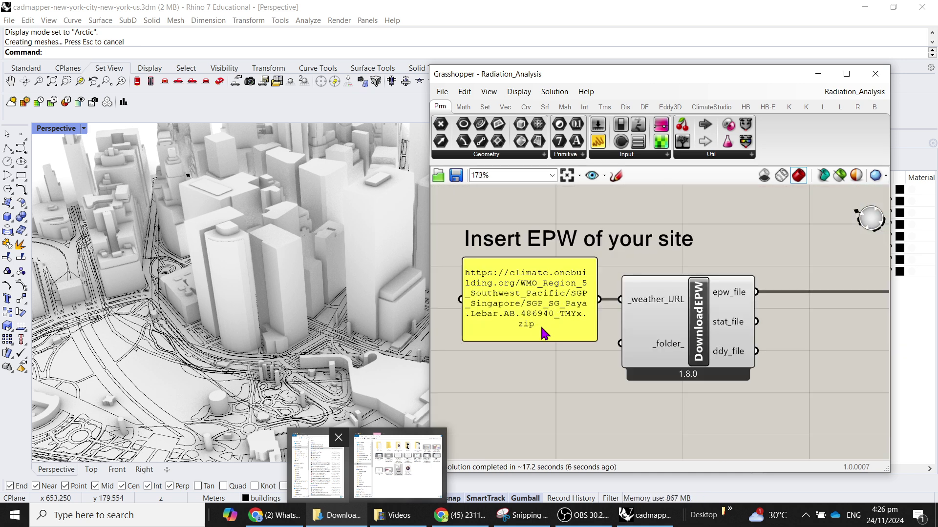
right_click_drag(574, 377, 619, 386)
left_click(555, 295)
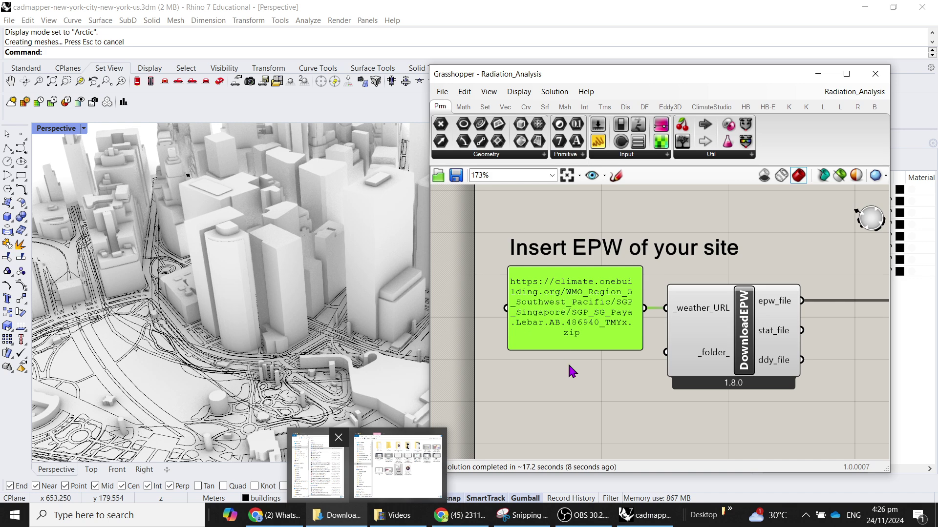
left_click(591, 413)
right_click_drag(141, 288, 116, 272)
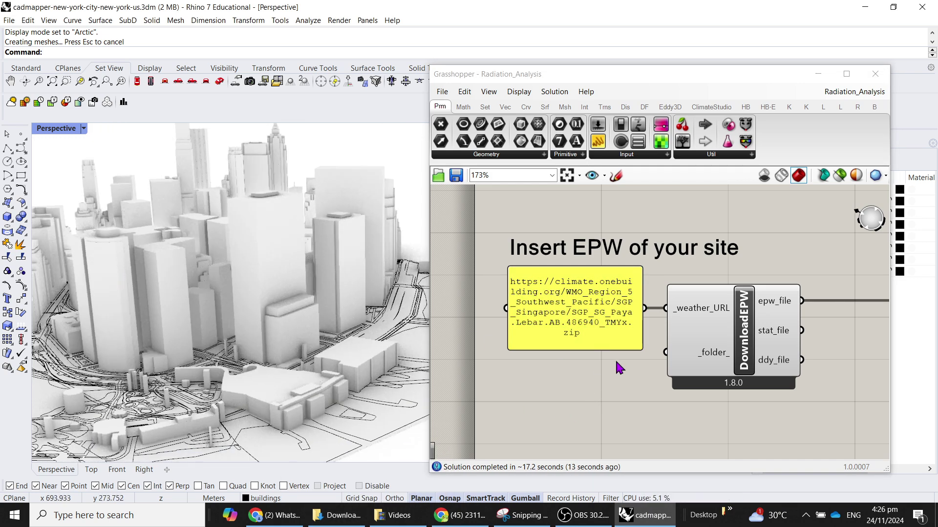
left_click(596, 376)
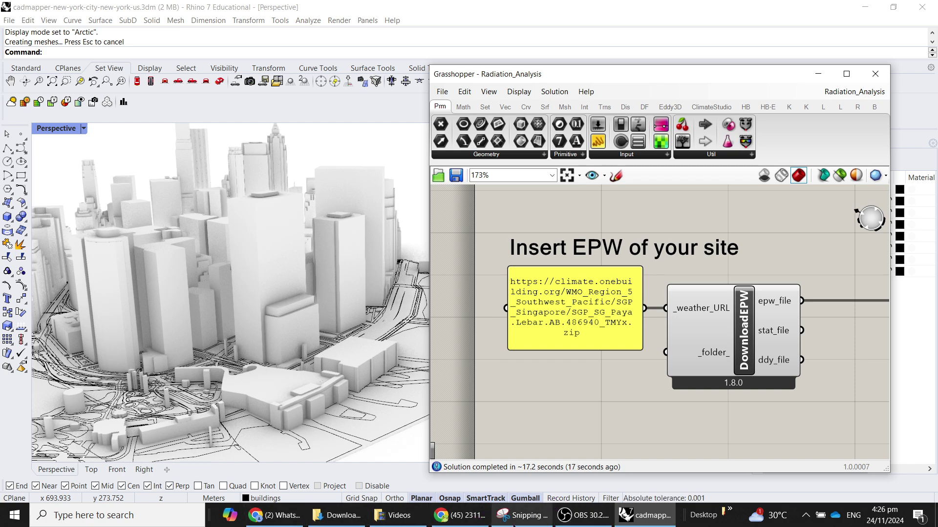
Switch to Chrome, search for "epw map" in a new tab and open the Ladybug Tools EPW Map.
left_click(460, 520)
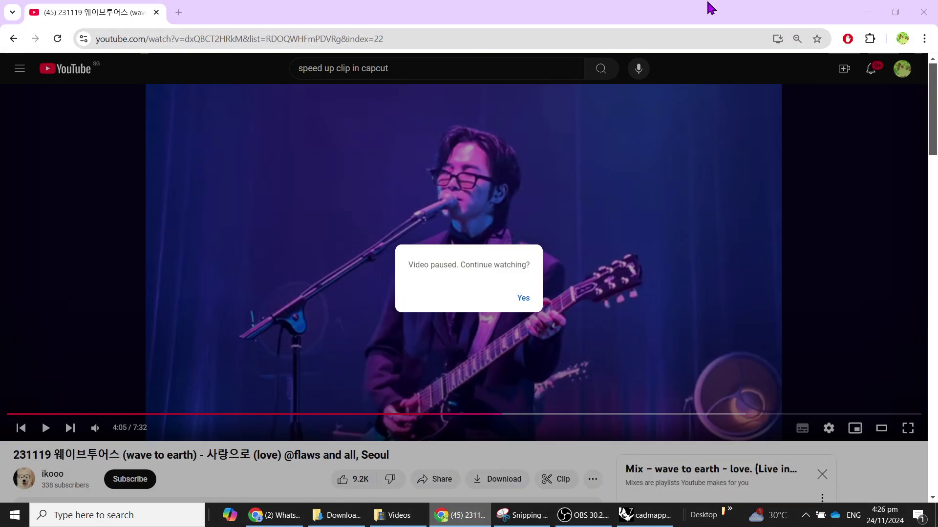
right_click(461, 518)
left_click(179, 13)
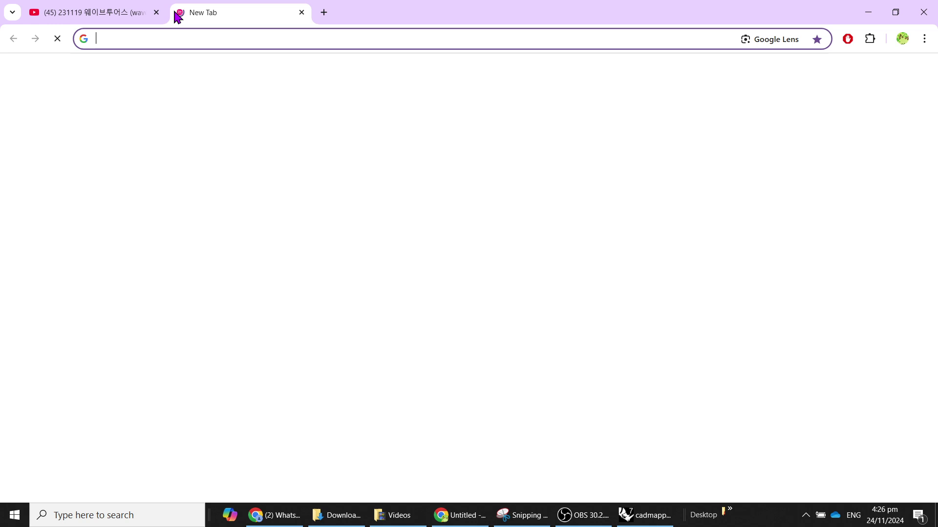
left_click(199, 37)
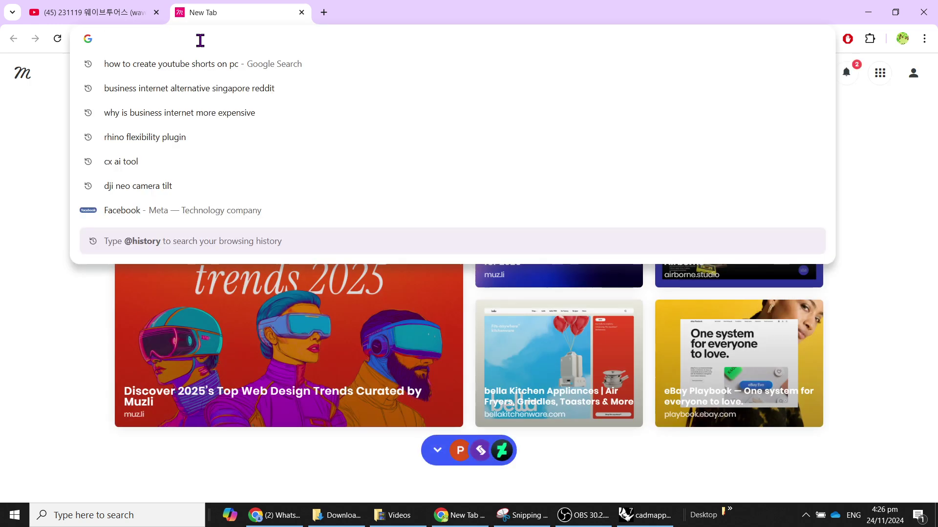
type("epw map")
key("Return")
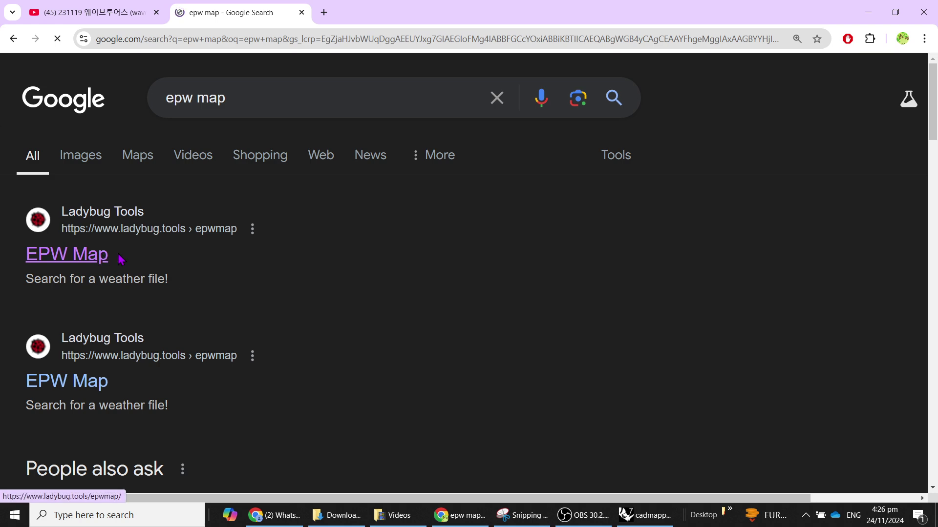
left_click(120, 259)
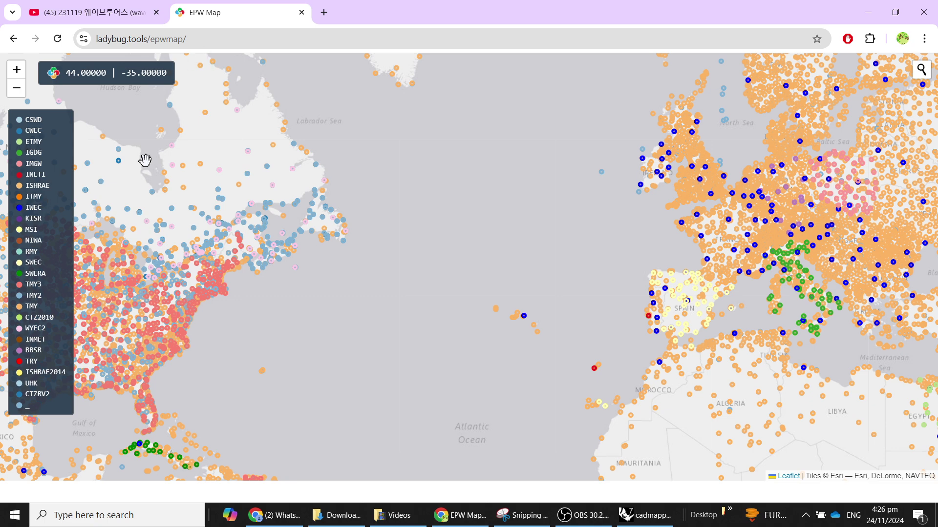
Locate the Bergen.Point NY USA weather station near New York on the map and copy its weather file link.
left_click_drag(376, 314, 484, 269)
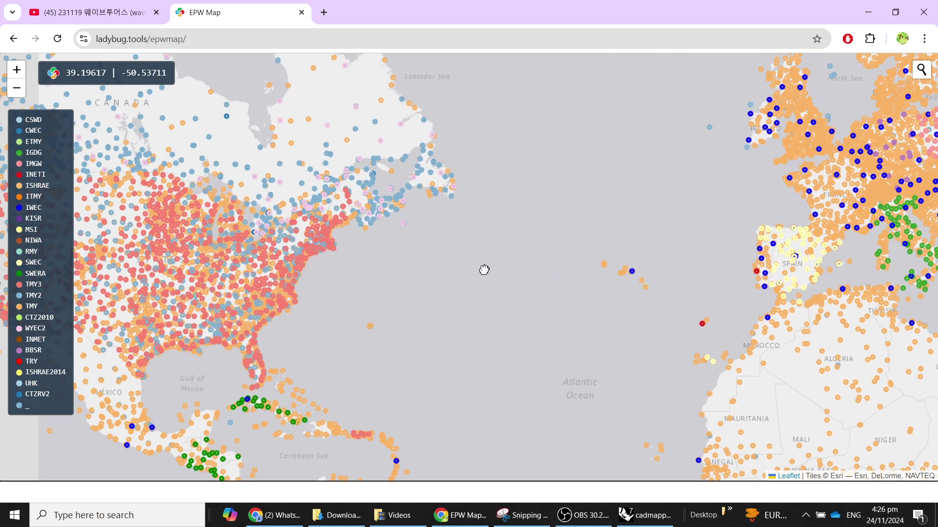
scroll(339, 236, "up", 3)
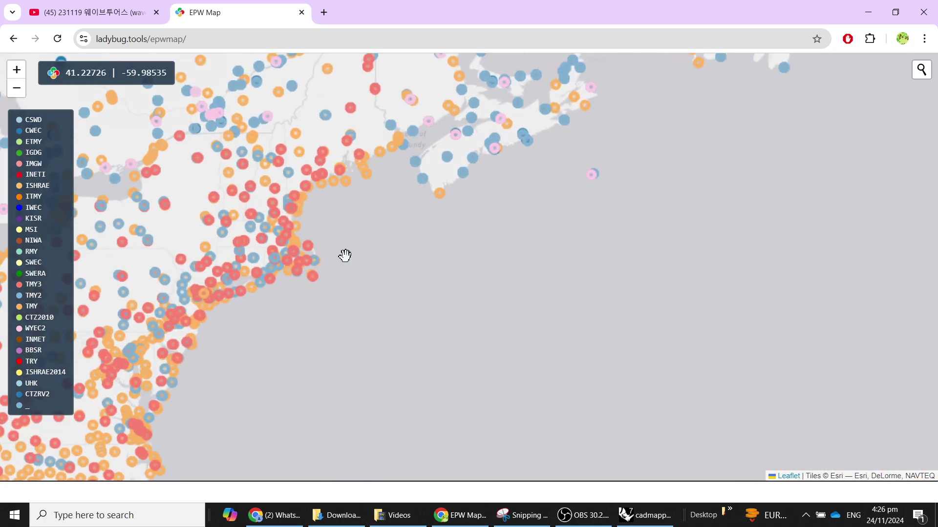
scroll(205, 280, "up", 2)
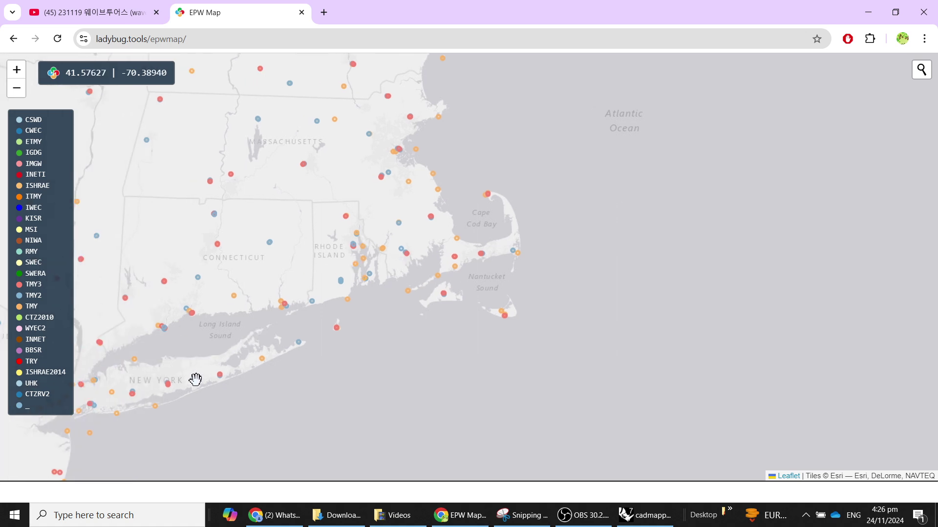
left_click_drag(195, 379, 383, 252)
scroll(396, 246, "up", 2)
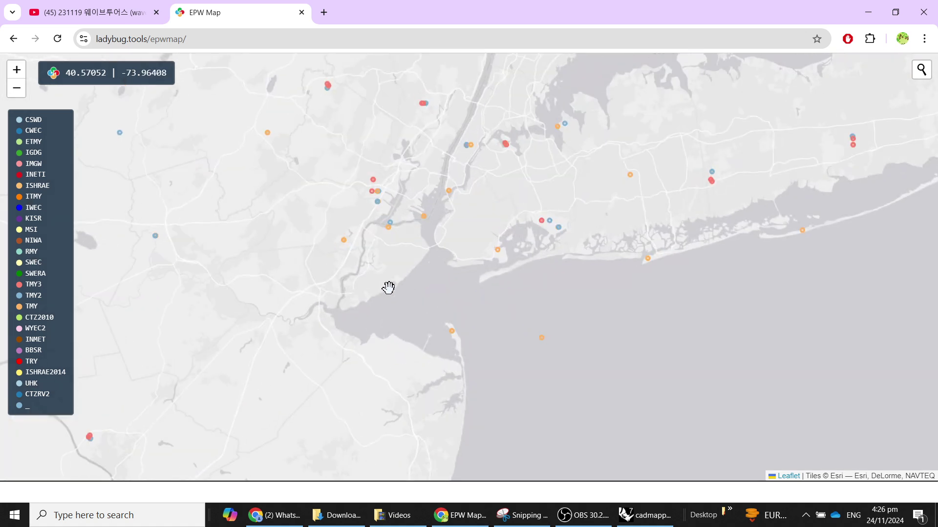
scroll(397, 193, "up", 1)
scroll(410, 138, "up", 2)
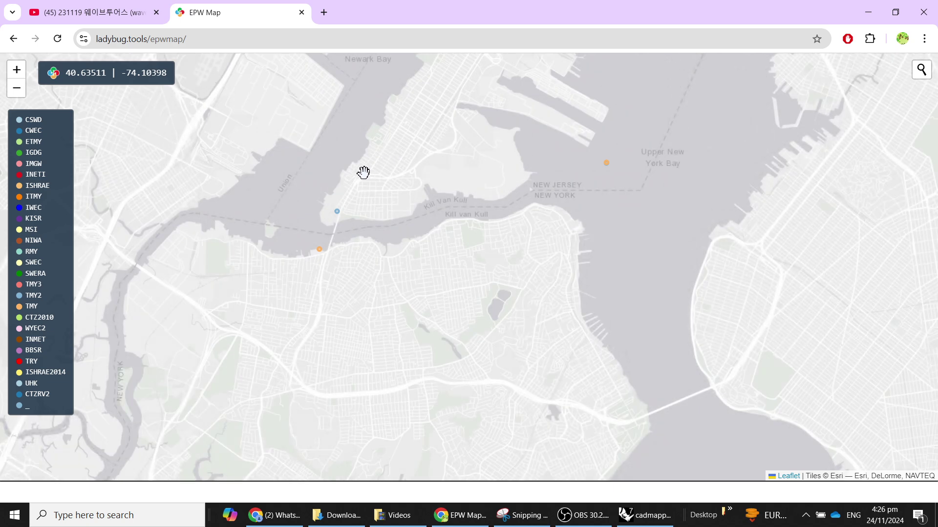
left_click(337, 213)
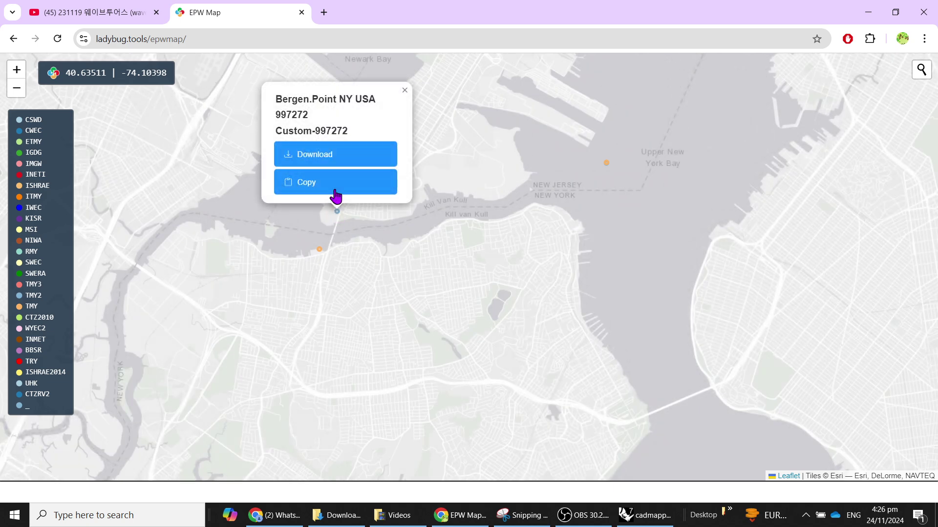
left_click(335, 188)
Switch back to Grasshopper and replace the URL in the "Insert EPW of your site" panel with the copied Bergen.Point link.
left_click(645, 516)
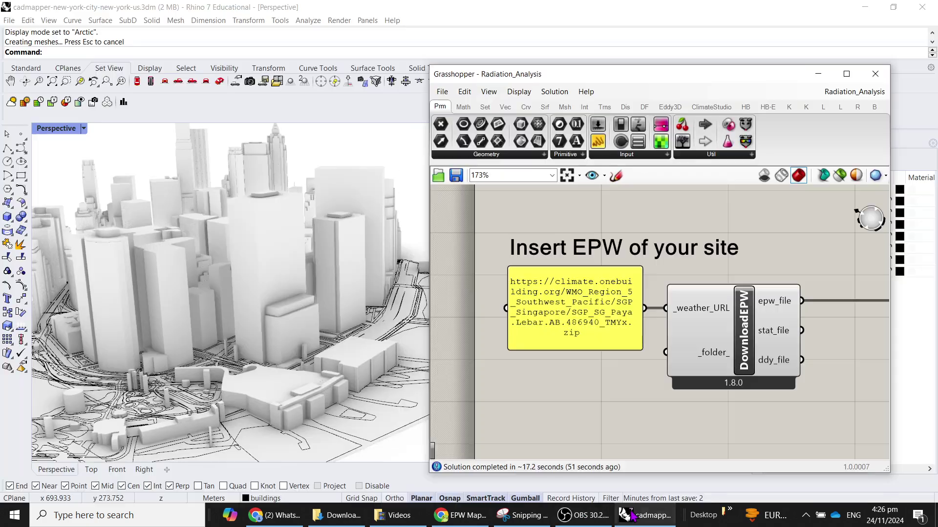
double_click(540, 288)
key("ctrl+v")
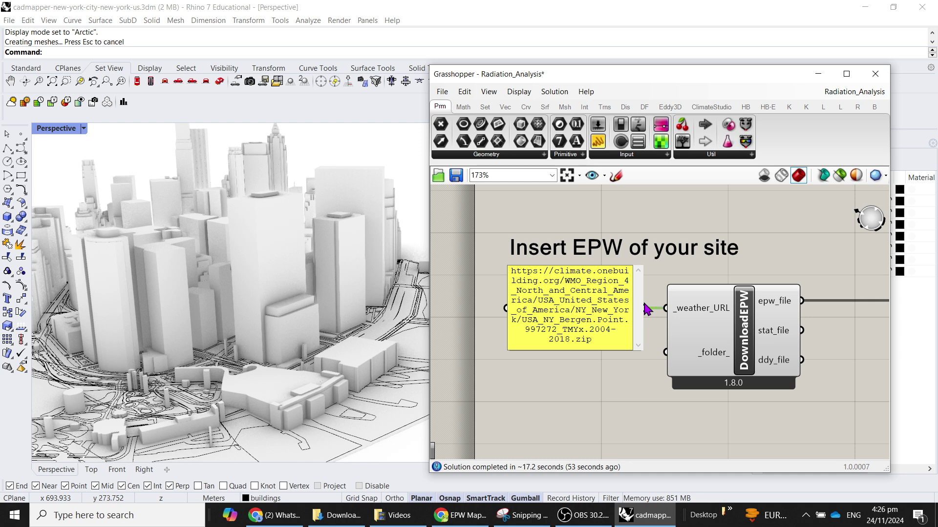
Examine the Analysis Period sliders and the geometry, context and grid size inputs feeding the IncidentRadiation component.
scroll(644, 302, "down", 5)
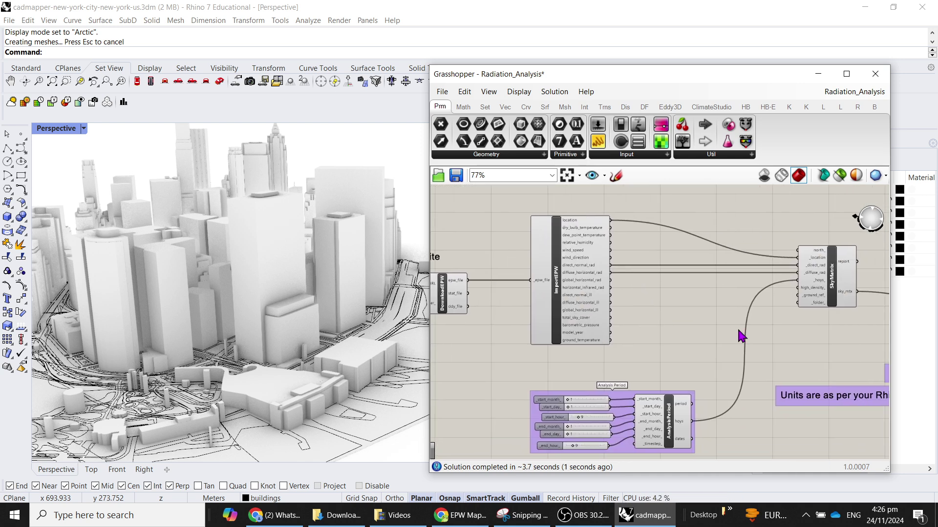
right_click_drag(738, 330, 696, 273)
scroll(516, 359, "up", 5)
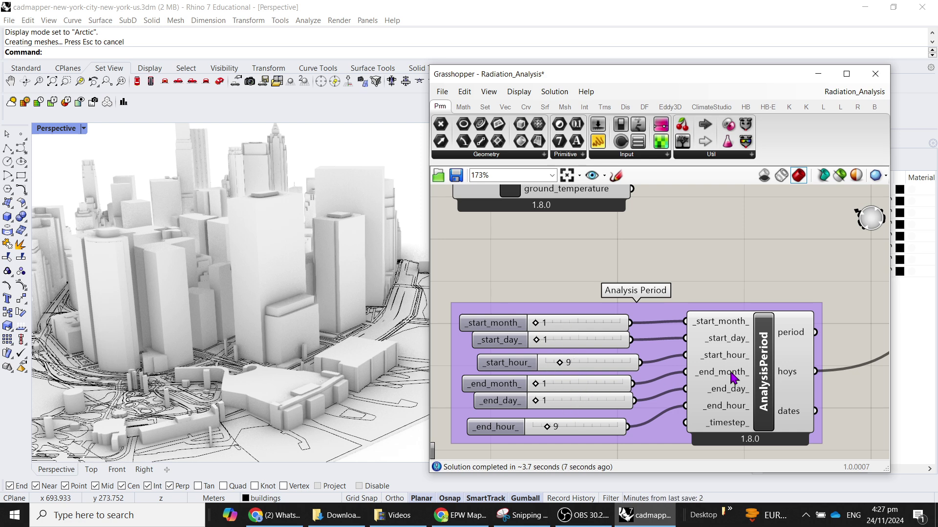
right_click_drag(788, 360, 738, 353)
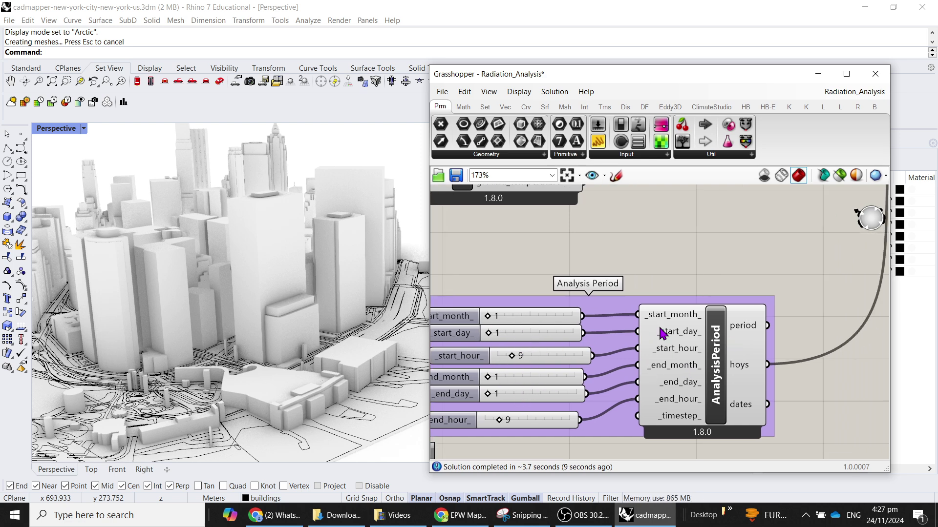
scroll(635, 334, "down", 2)
right_click_drag(668, 334, 579, 334)
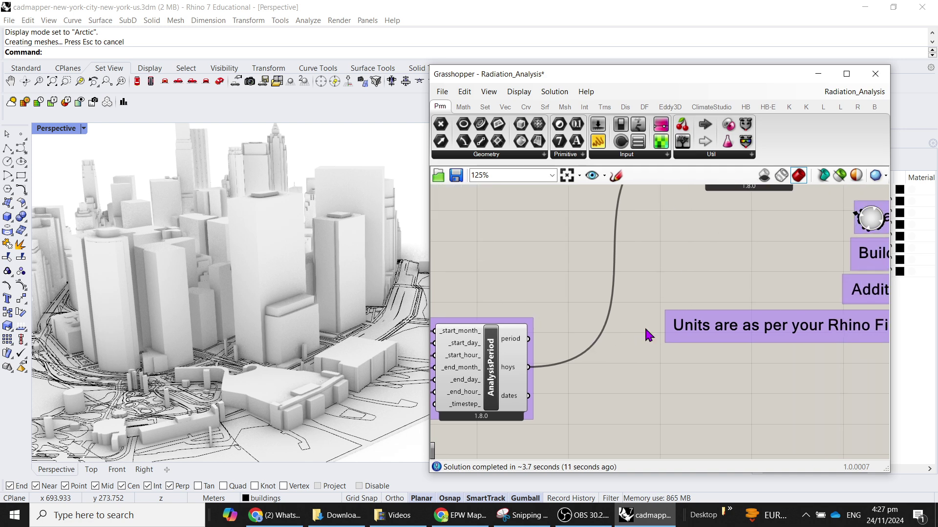
right_click_drag(866, 320, 684, 326)
right_click_drag(734, 300, 613, 327)
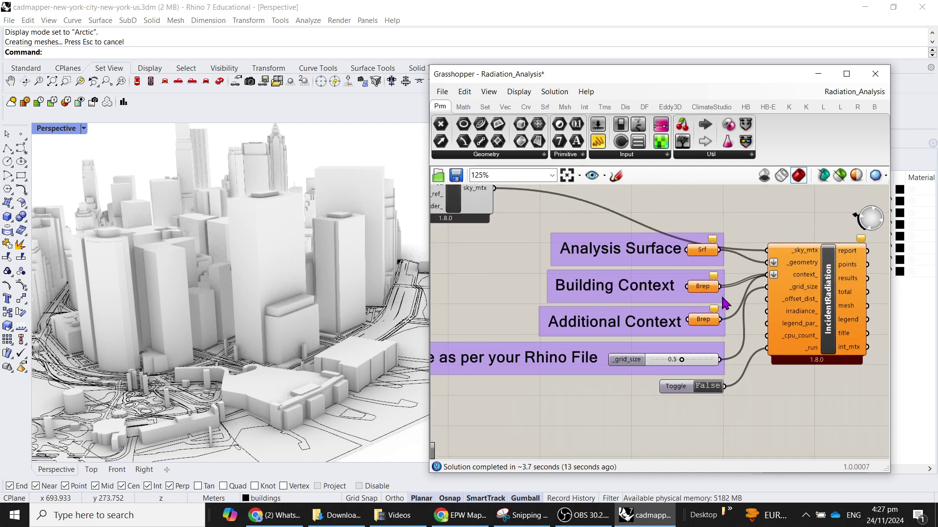
right_click_drag(715, 277, 741, 318)
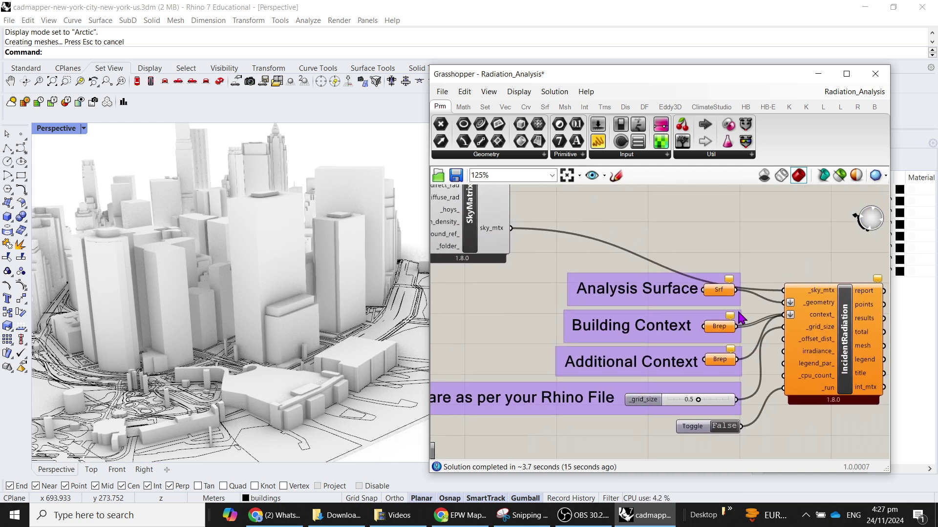
scroll(733, 316, "up", 4)
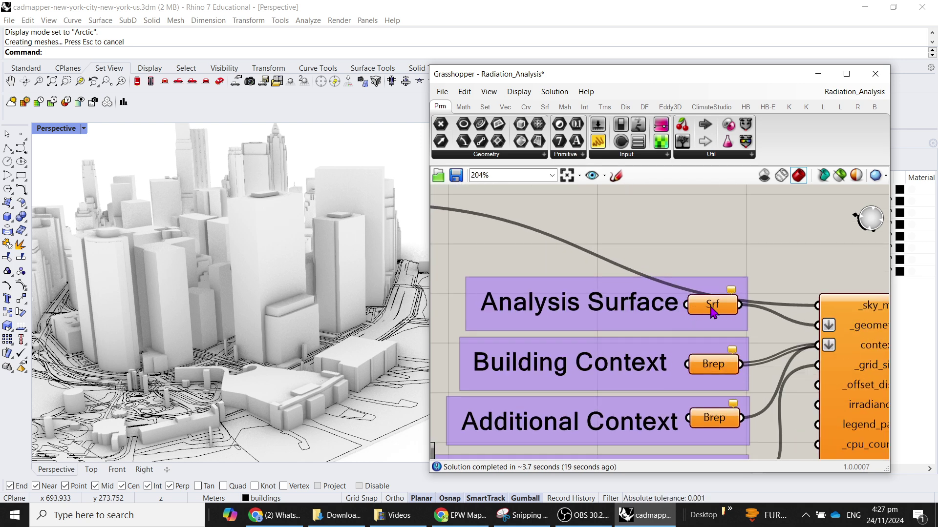
left_click(696, 311)
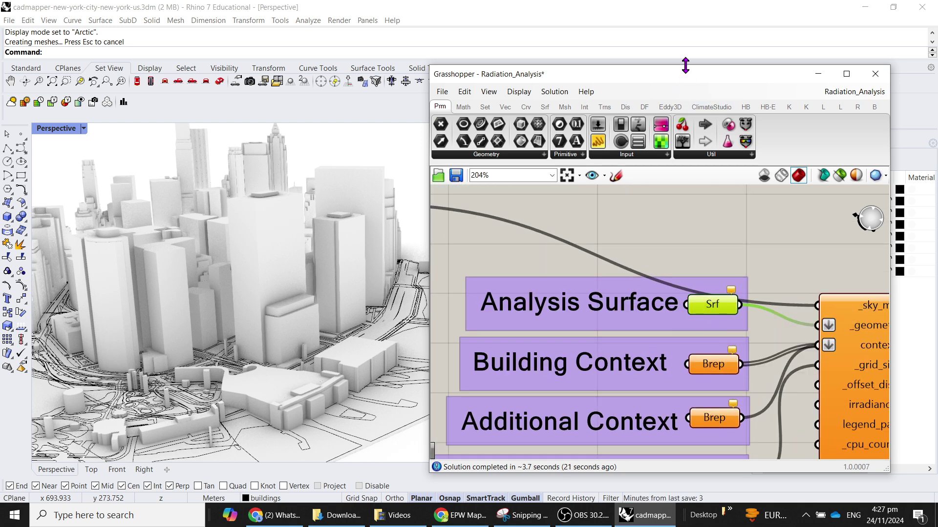
Move the Grasshopper window aside, add a Rhino layer named "Analysis Building" and make it the current layer.
left_click_drag(669, 76, 485, 329)
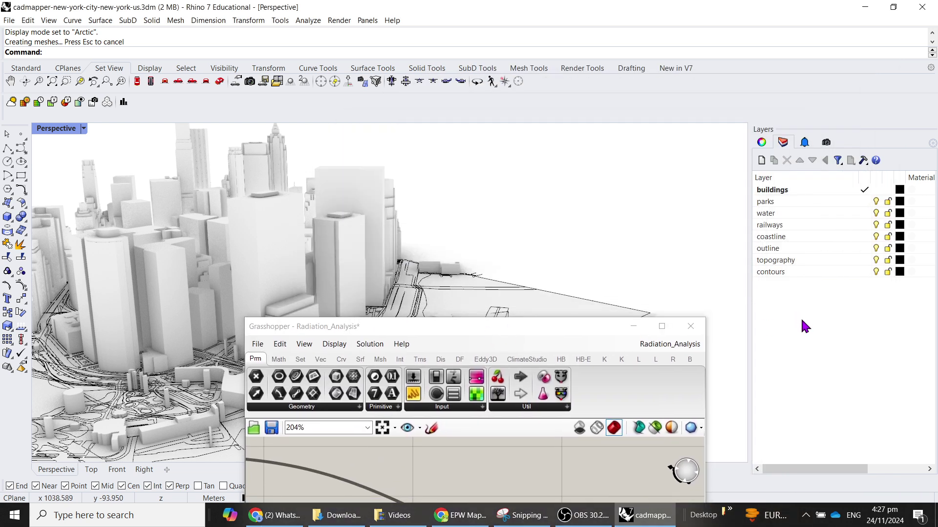
left_click(762, 160)
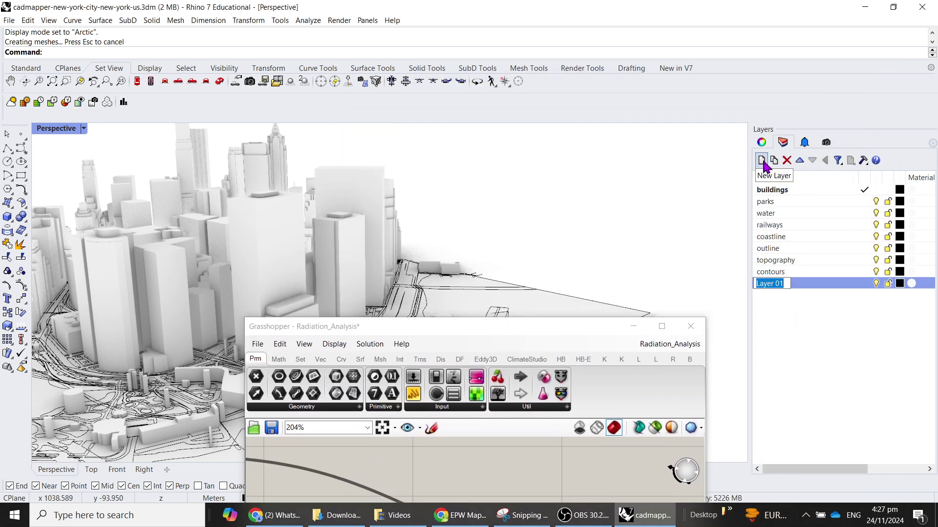
type("Analysis Building")
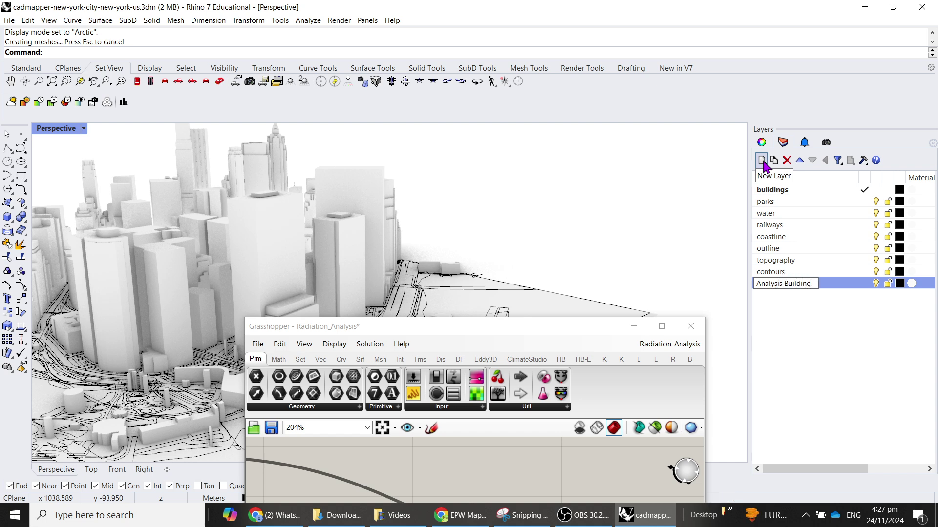
key("Return")
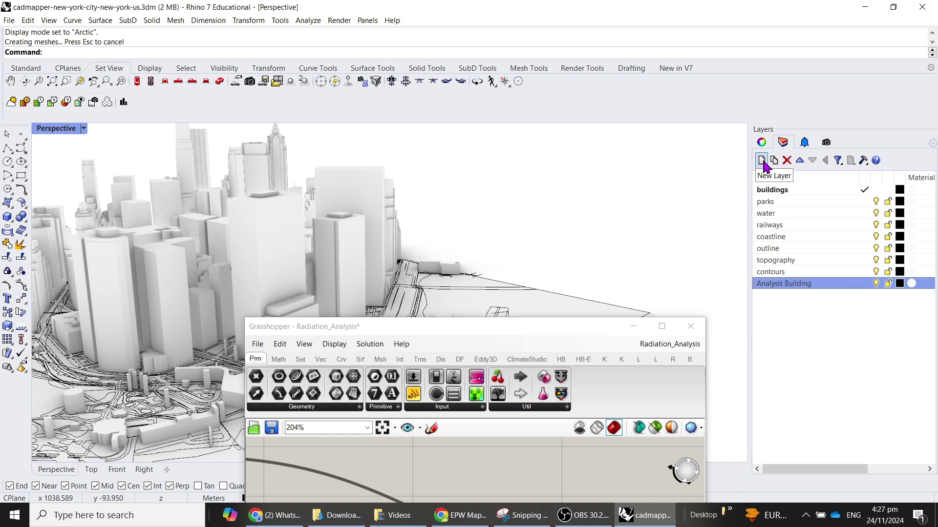
left_click(864, 283)
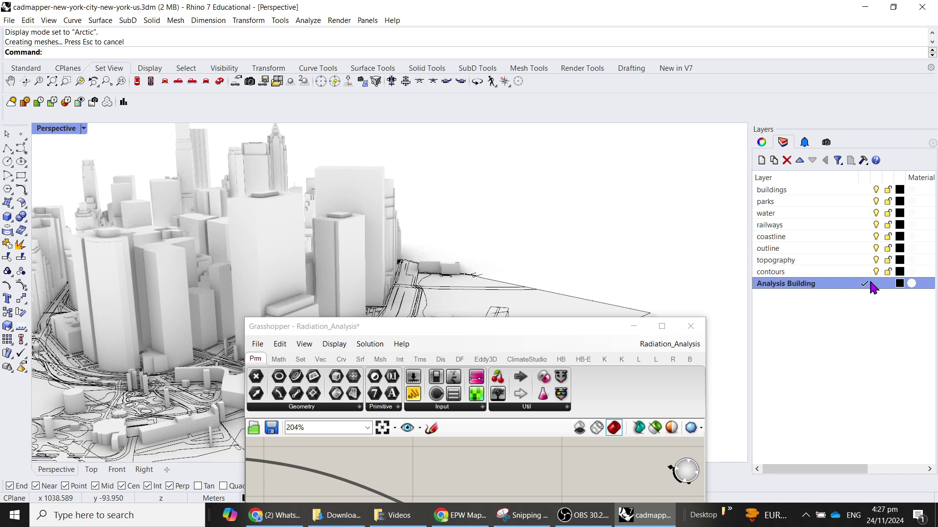
Draw a tall, slender box on the empty plot between the towers, rising above the neighbouring buildings.
scroll(153, 324, "up", 5)
scroll(226, 314, "up", 4)
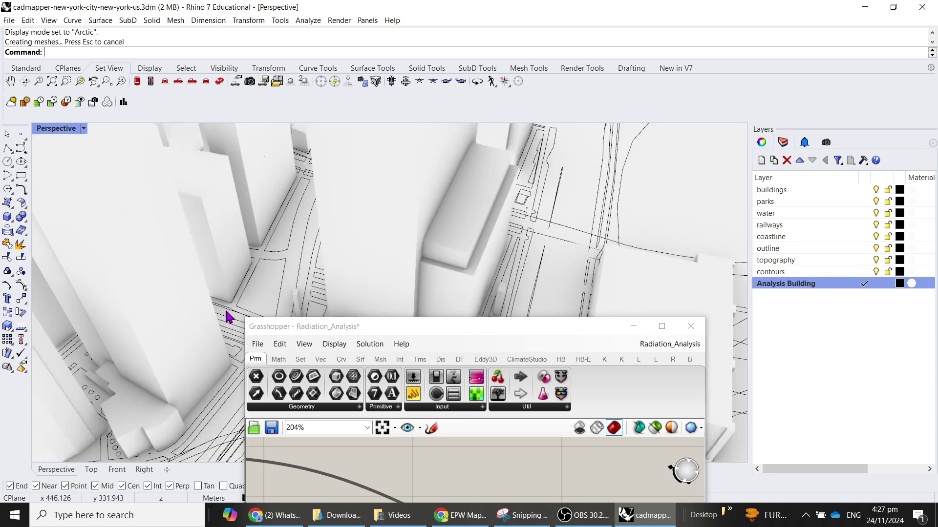
scroll(279, 267, "up", 2)
scroll(280, 268, "up", 2)
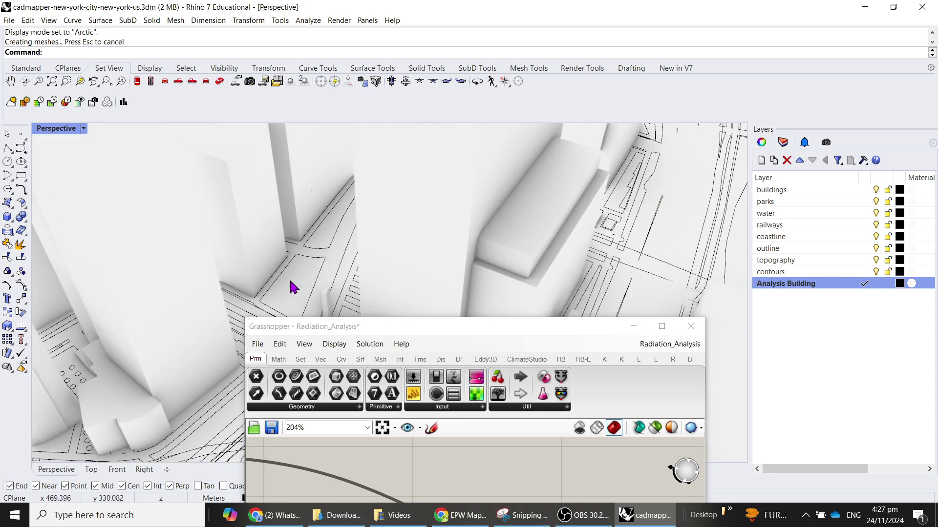
left_click(13, 221)
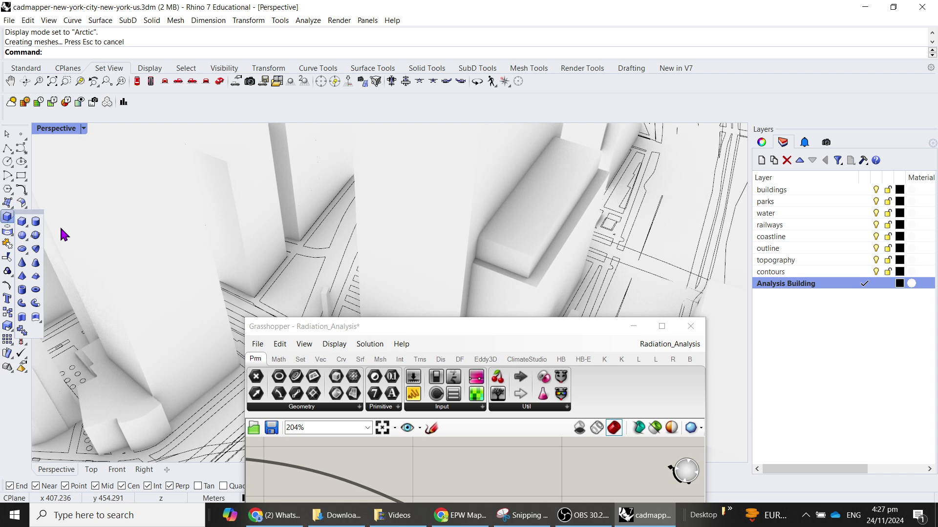
left_click(17, 224)
scroll(266, 293, "up", 3)
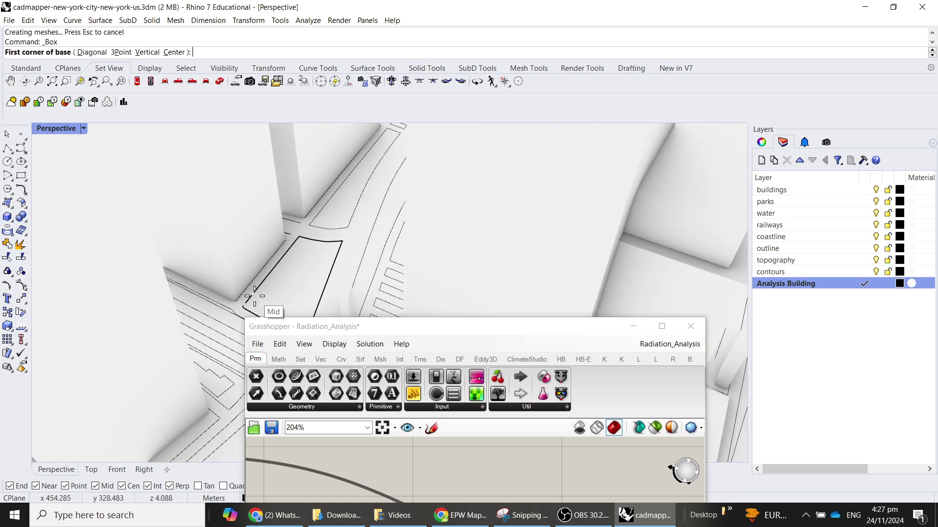
left_click(244, 304)
scroll(325, 281, "up", 3)
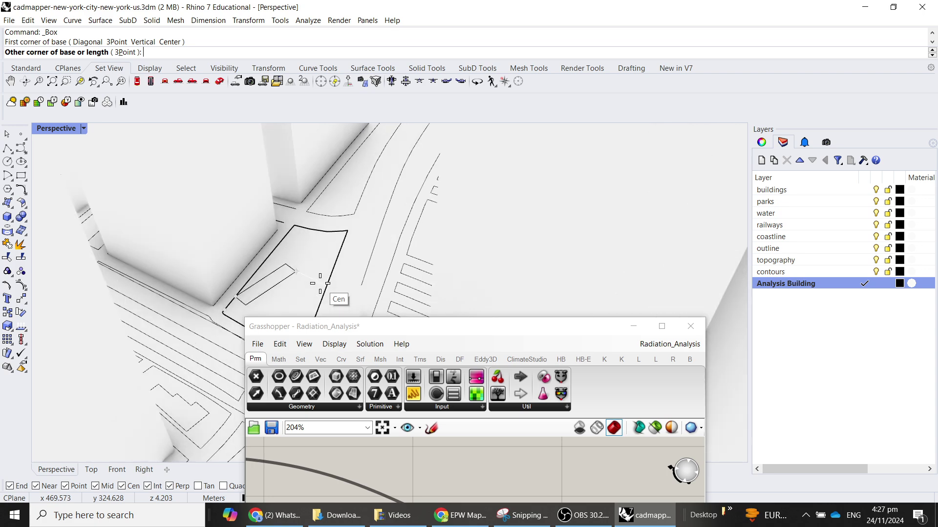
left_click(327, 284)
scroll(331, 276, "down", 5)
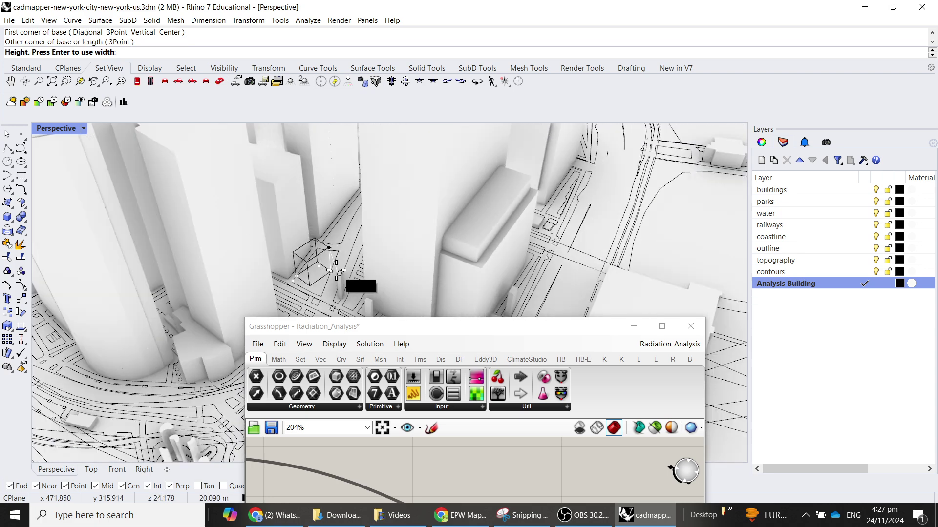
scroll(333, 271, "down", 6)
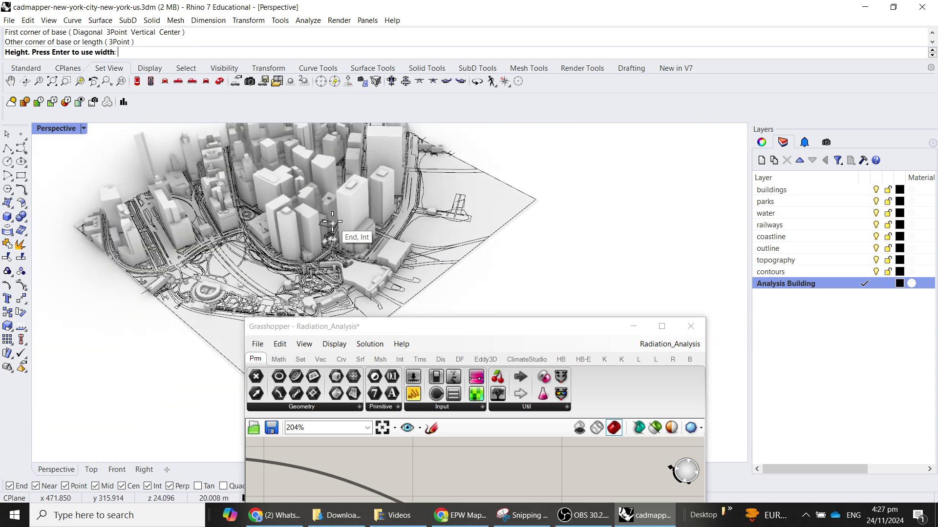
scroll(339, 194, "down", 1)
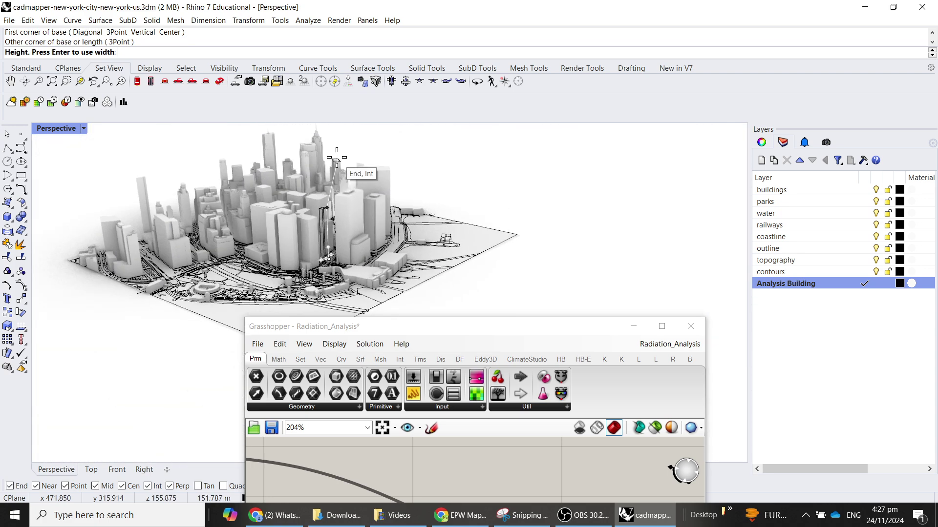
left_click(371, 144)
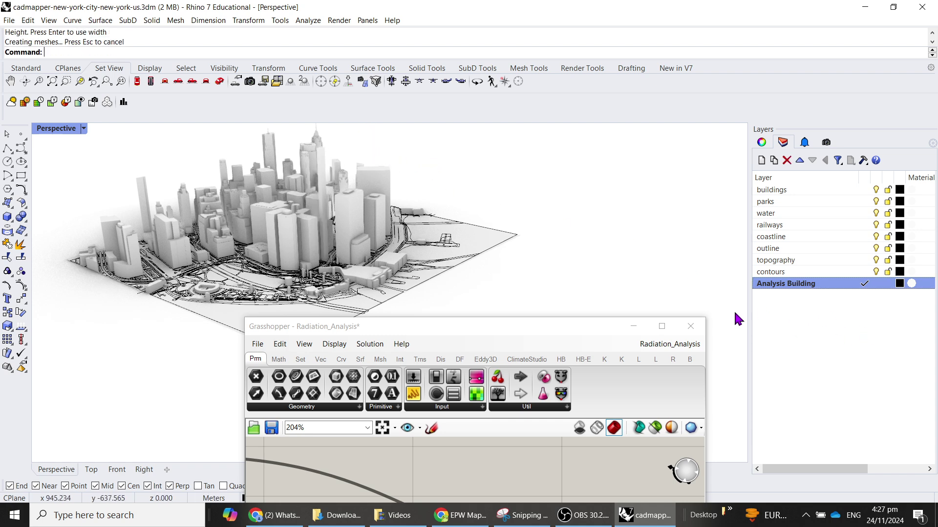
Replace the Srf parameter beside the Analysis Surface label in Grasshopper with a new Brep parameter.
left_click_drag(549, 329, 625, 141)
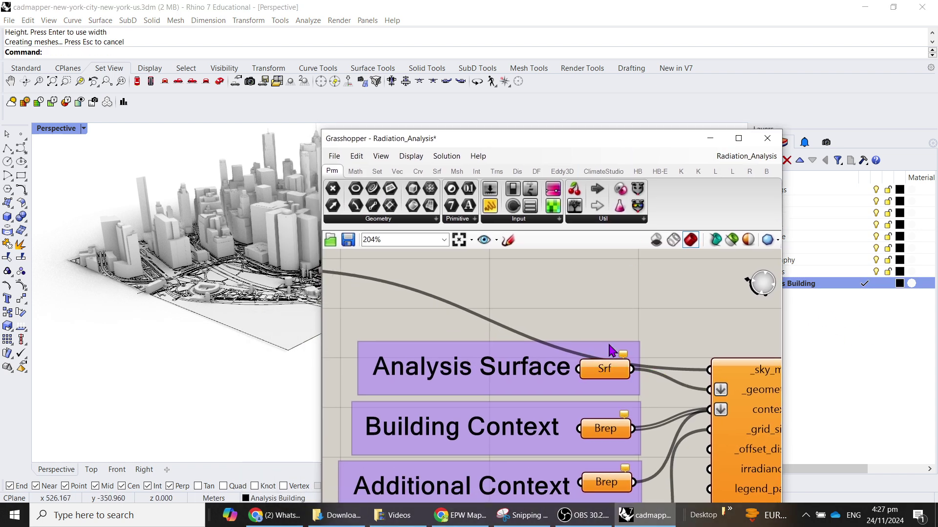
left_click(609, 373)
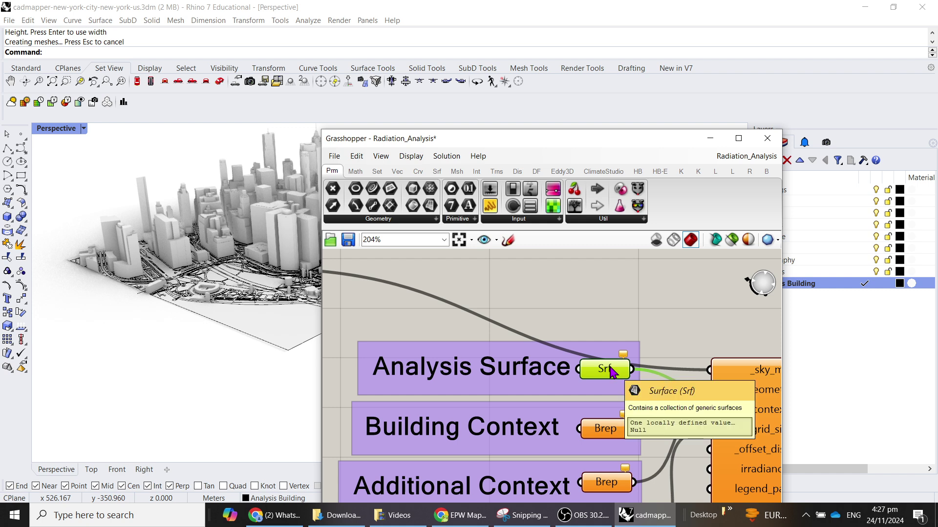
key("Delete")
double_click(618, 324)
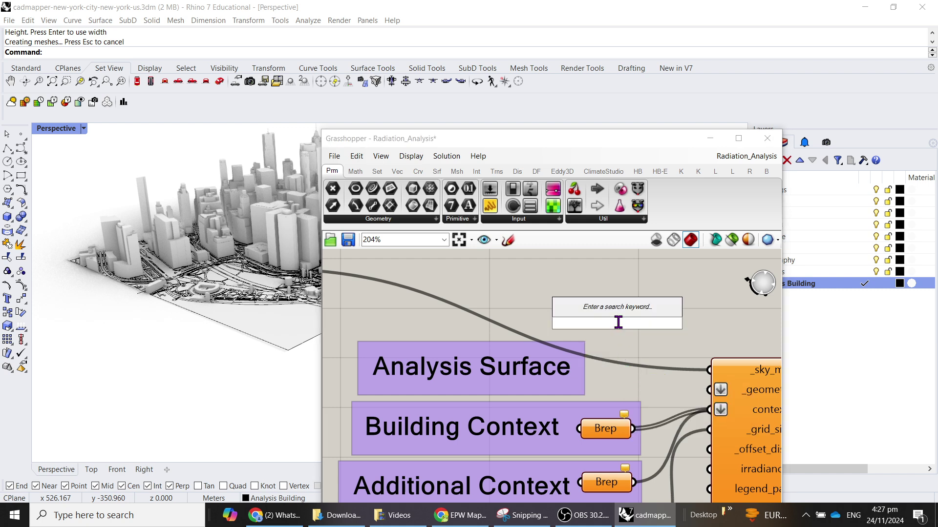
type("brep")
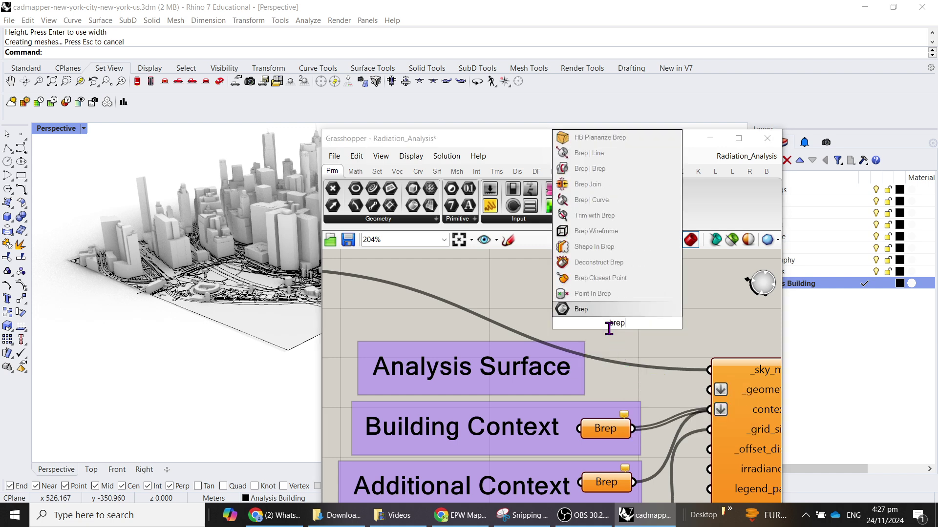
key("Return")
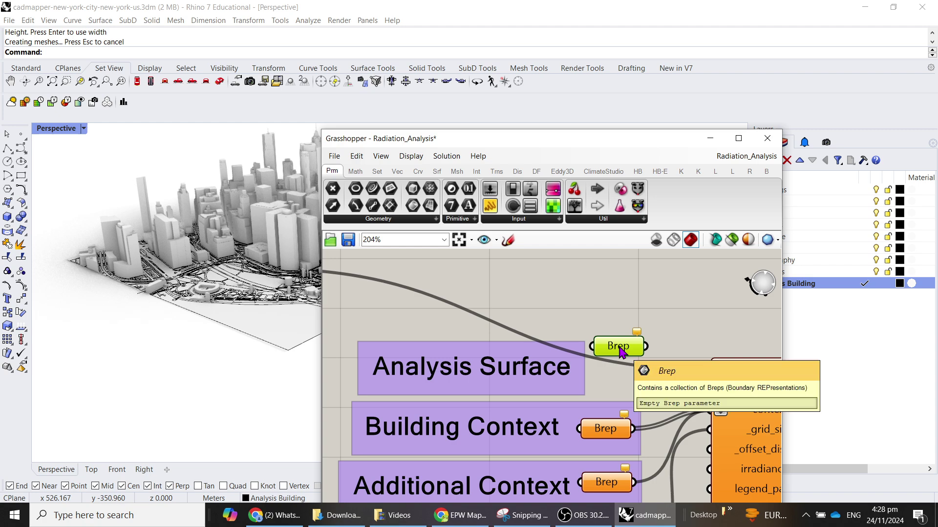
Reference the new box tower as the single Brep in the Analysis Surface parameter and inspect its preview in the model.
right_click(621, 347)
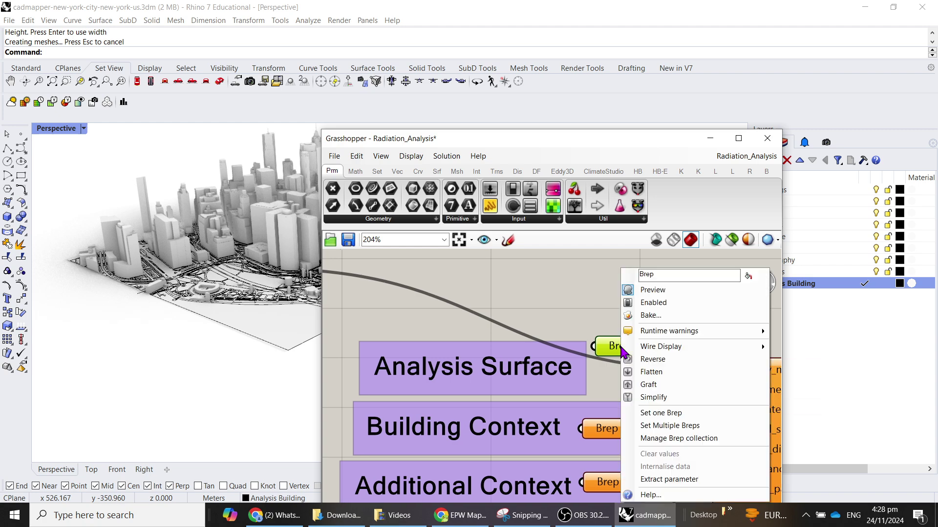
left_click(693, 418)
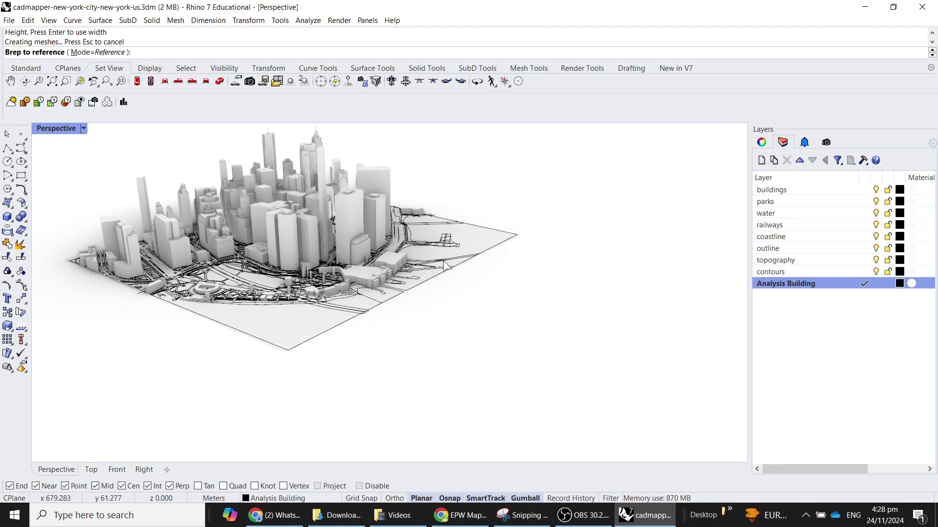
scroll(300, 139, "up", 3)
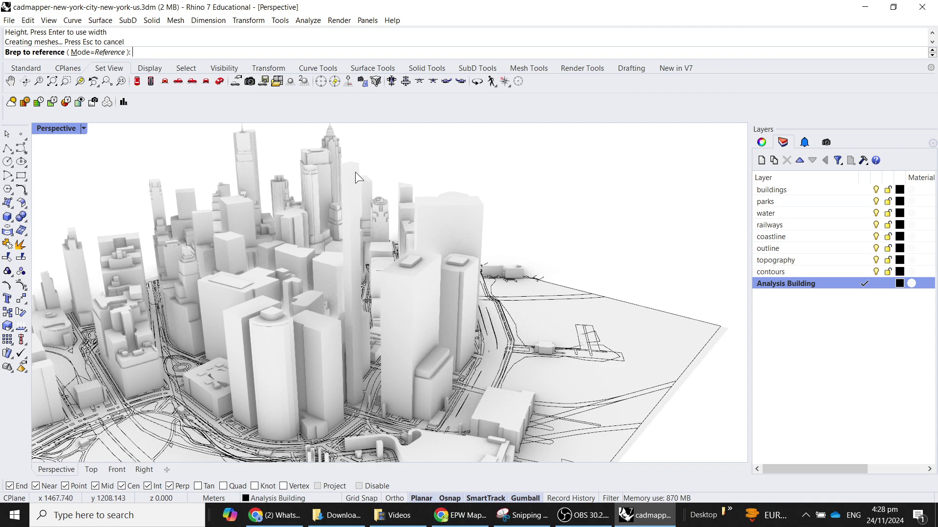
left_click(355, 172)
left_click_drag(532, 156, 619, 108)
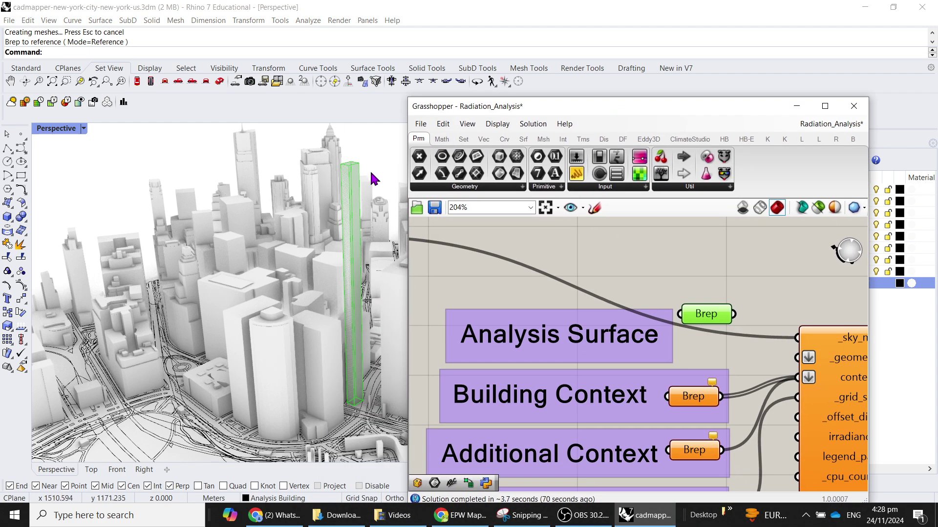
right_click_drag(396, 266, 314, 270)
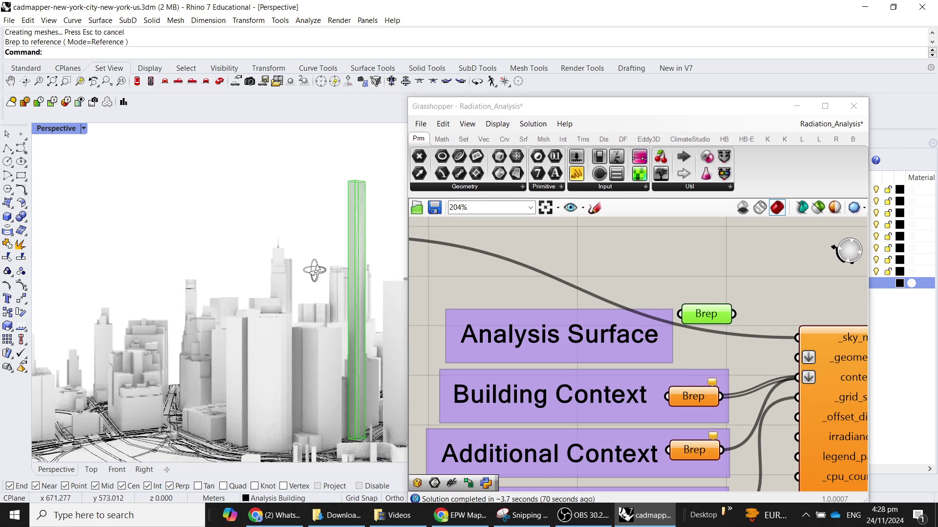
left_click(635, 265)
Reference all objects on the buildings layer as multiple Breps in the Building Context parameter and inspect their preview.
scroll(640, 278, "down", 3)
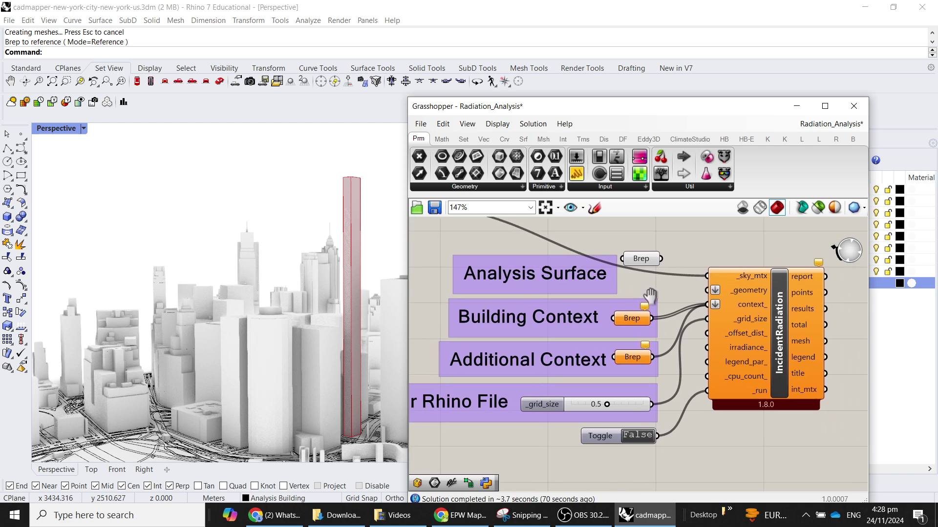
right_click_drag(650, 295, 659, 300)
left_click_drag(664, 111, 521, 50)
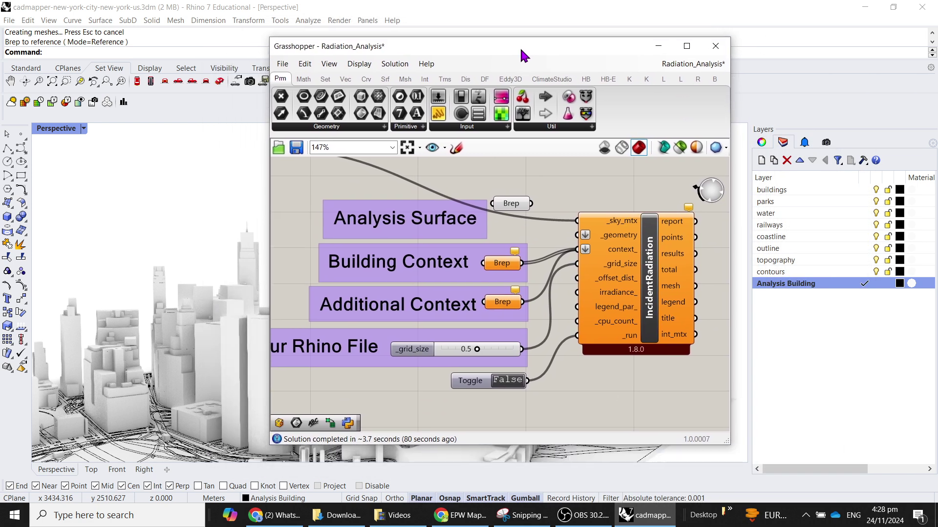
left_click(500, 270)
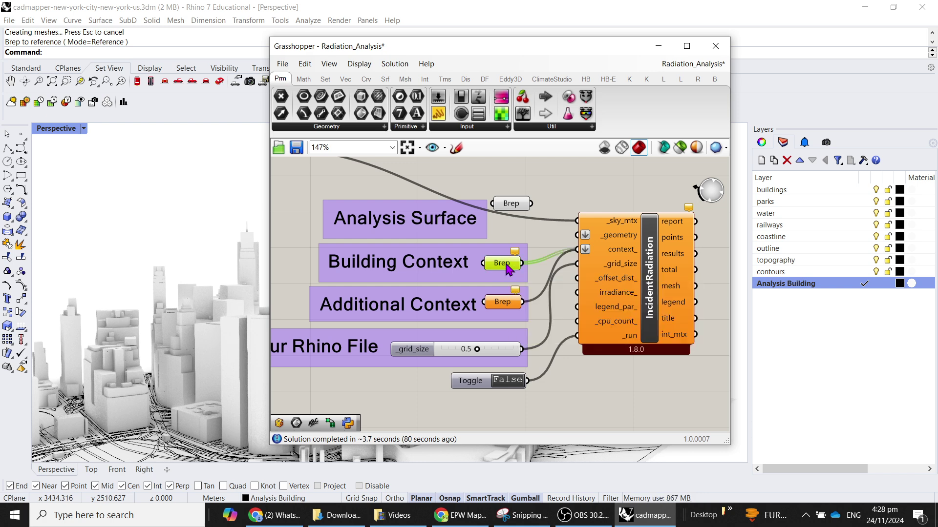
right_click(506, 267)
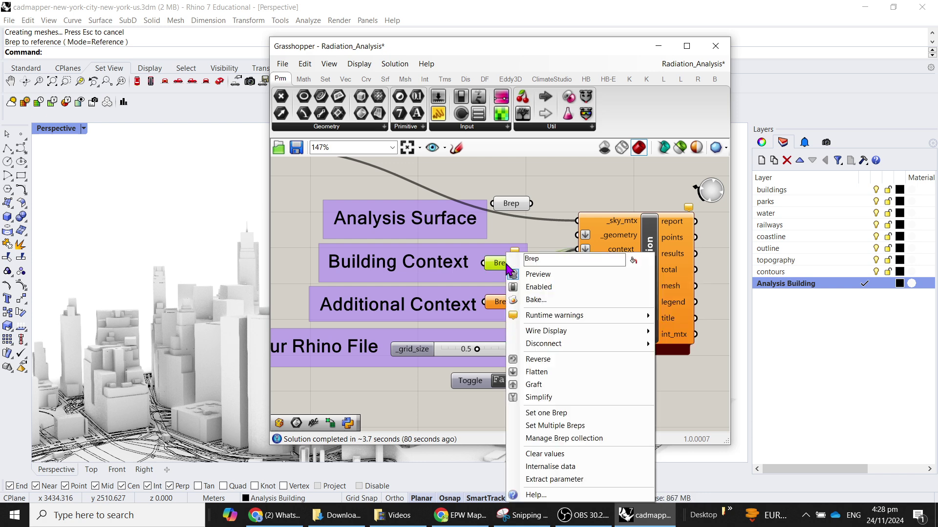
left_click(579, 426)
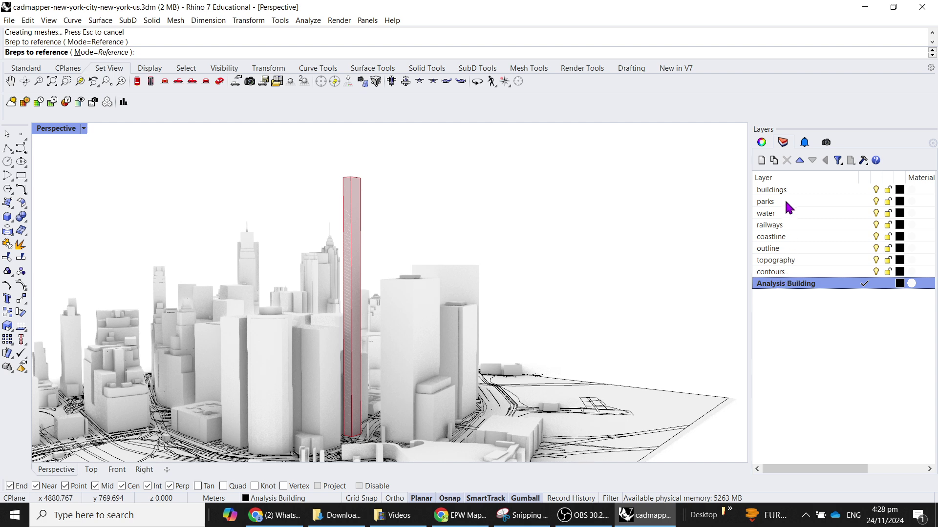
left_click(770, 191)
right_click(771, 194)
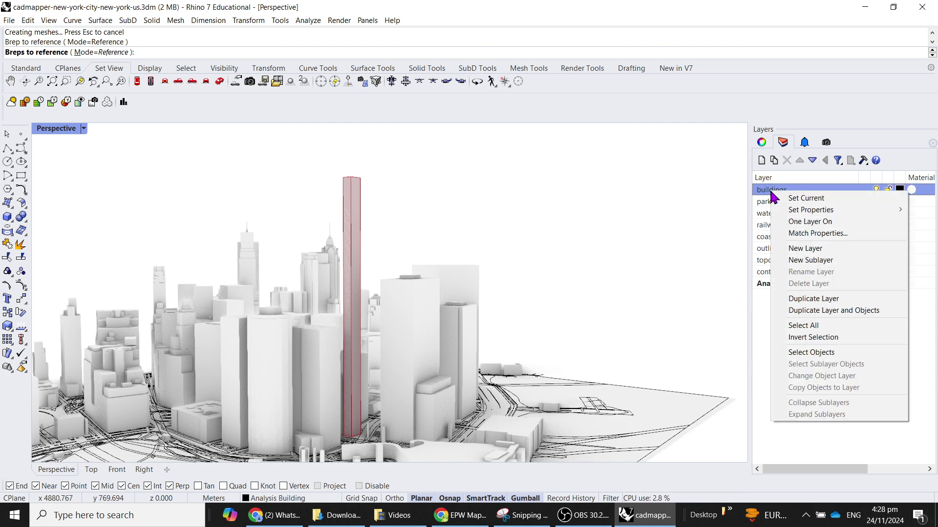
left_click(834, 355)
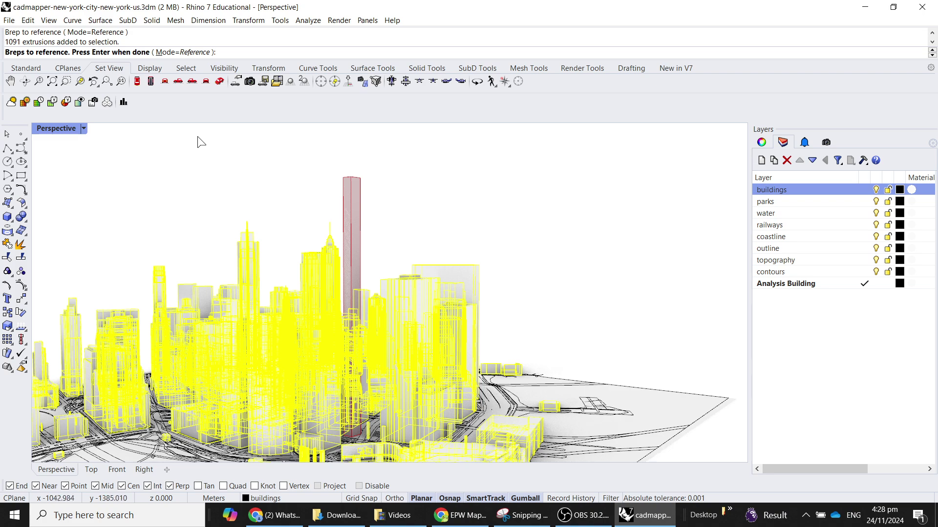
key("Return")
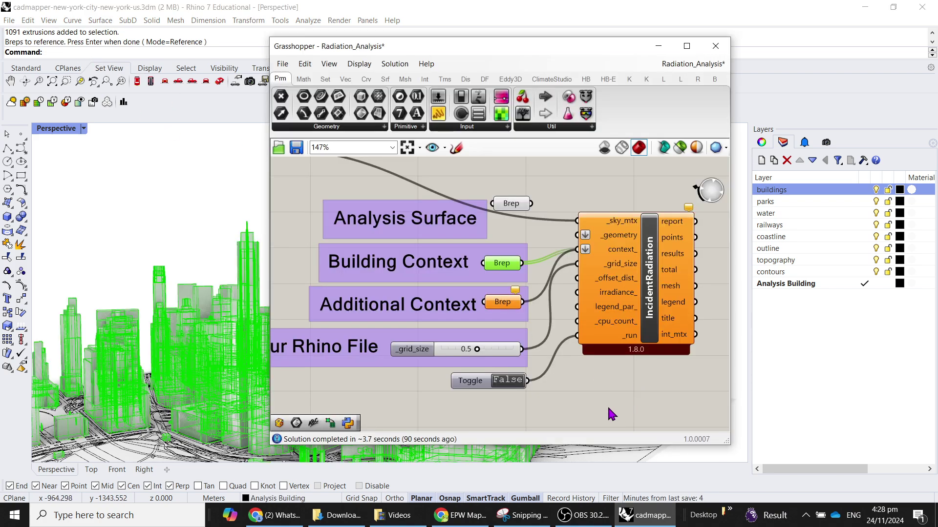
left_click(609, 408)
right_click_drag(394, 299, 456, 297)
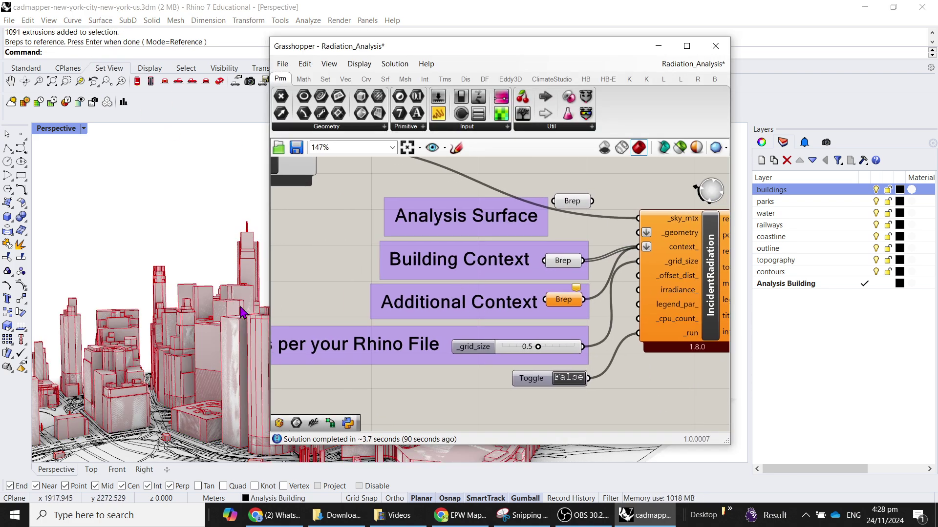
right_click_drag(179, 326, 139, 411)
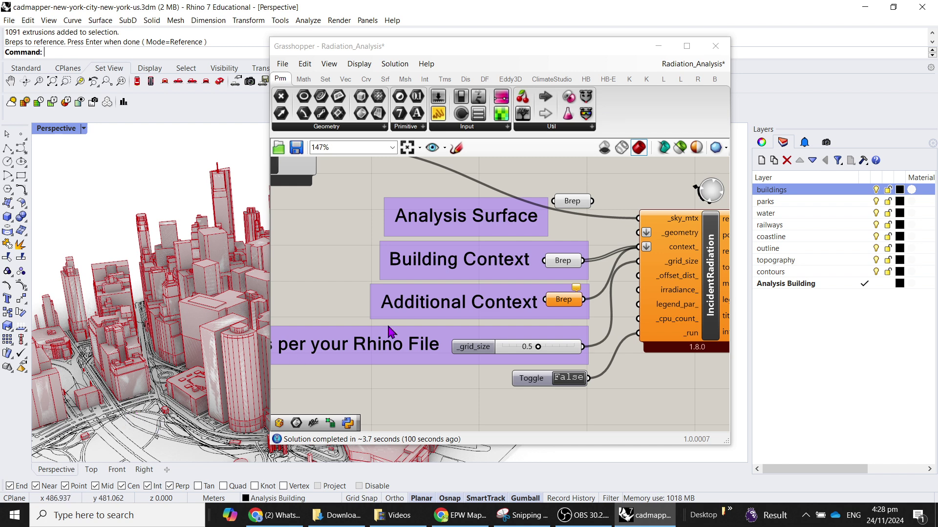
Replace the Brep parameter beside the Additional Context label with a new Mesh parameter.
left_click(562, 300)
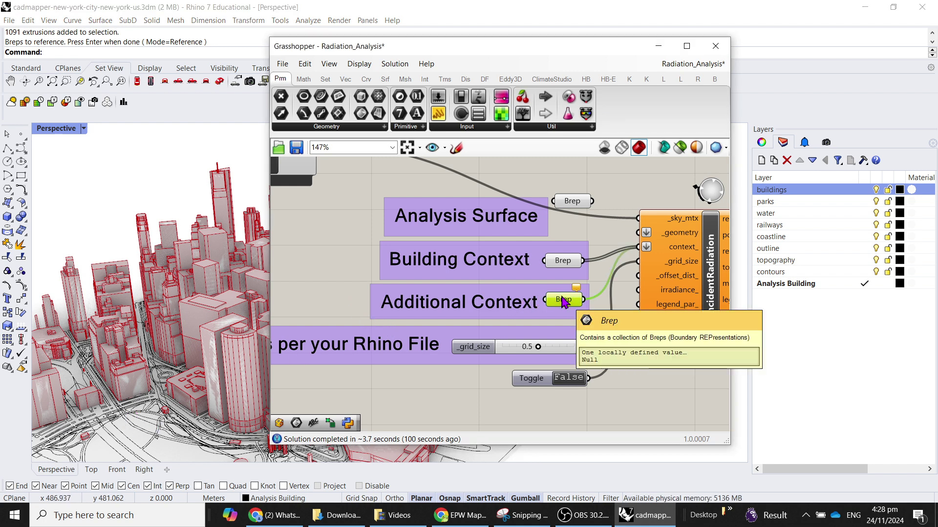
key("Delete")
double_click(568, 303)
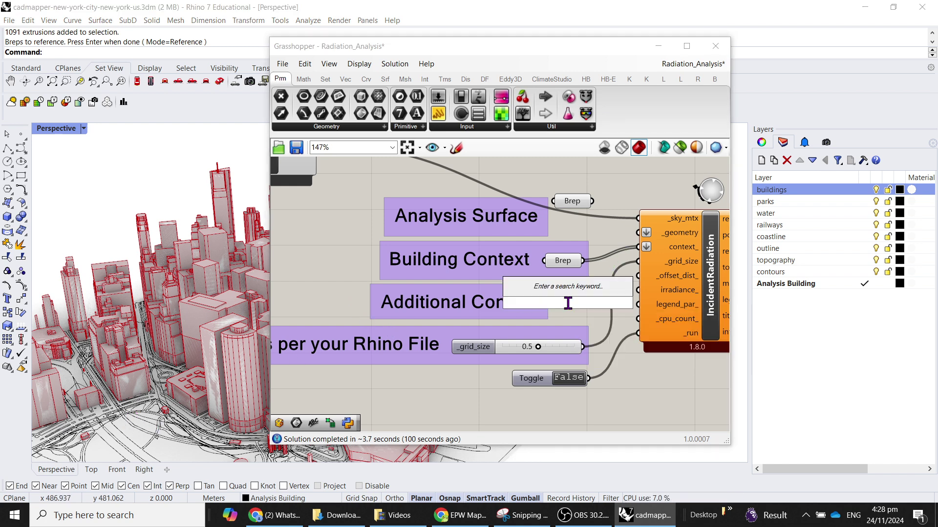
type("mesh")
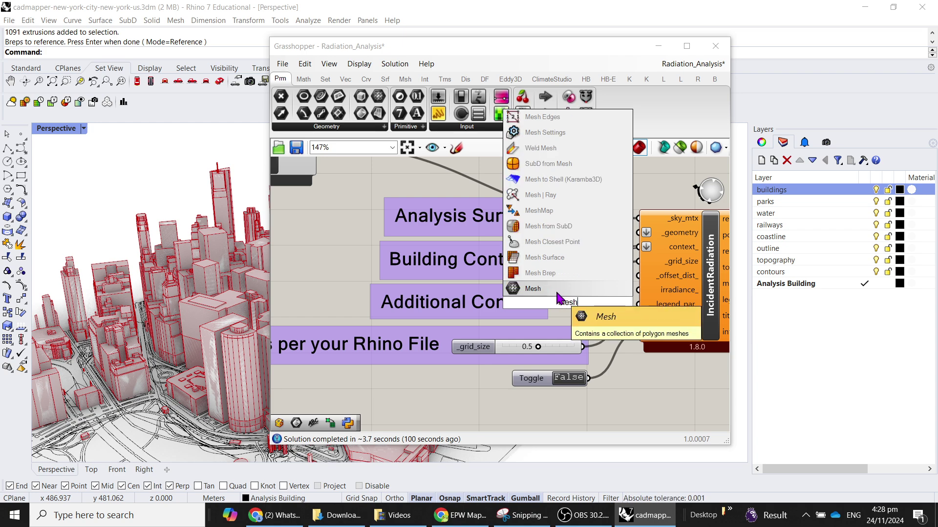
key("Return")
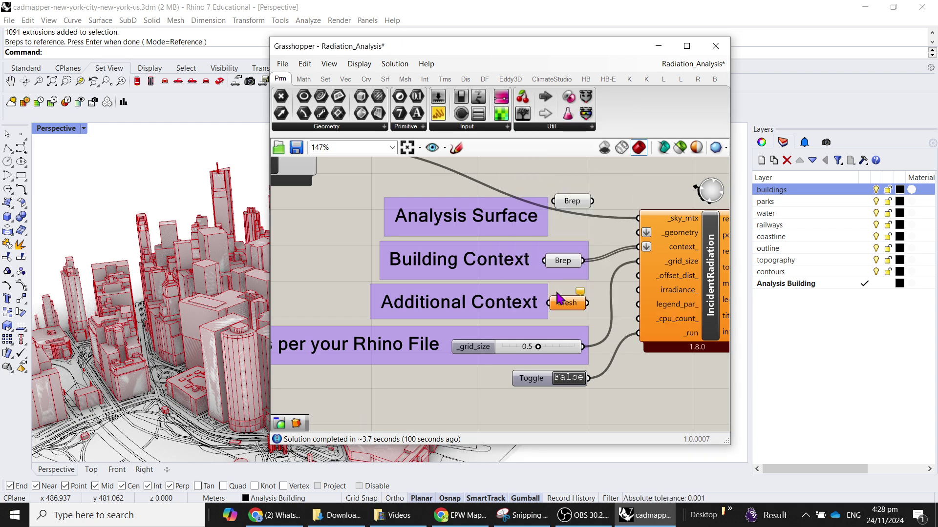
Reference the ground mesh in the Additional Context parameter and add its output to IncidentRadiation's context_ input alongside the existing wires.
left_click(562, 307)
right_click(565, 311)
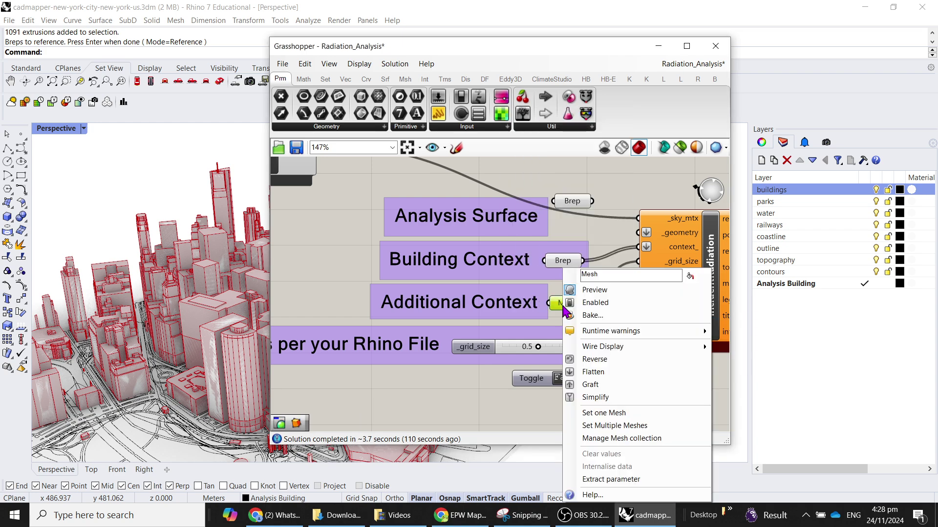
left_click(580, 415)
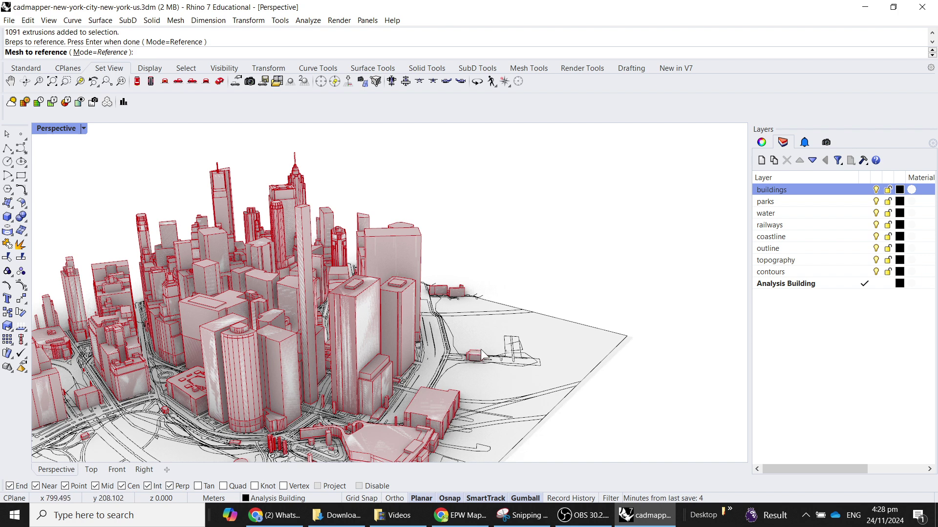
left_click(508, 385)
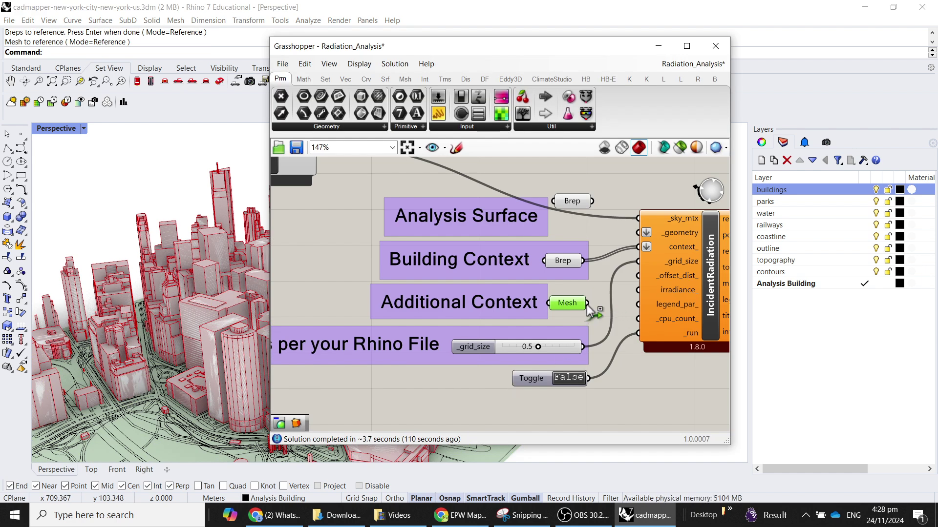
left_click_drag(588, 304, 650, 255)
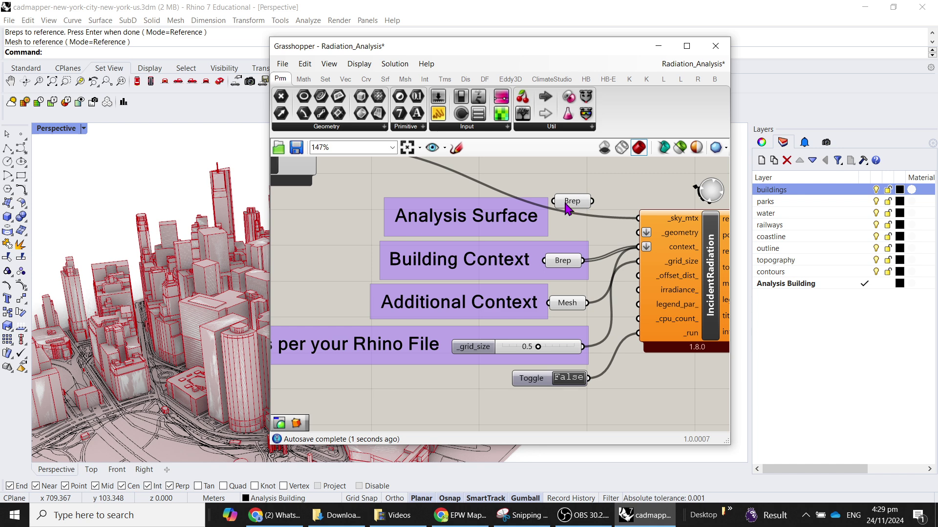
Align the Analysis Surface Brep with its label and connect it to the _geometry input of IncidentRadiation.
left_click_drag(575, 202, 574, 218)
scroll(593, 216, "up", 2)
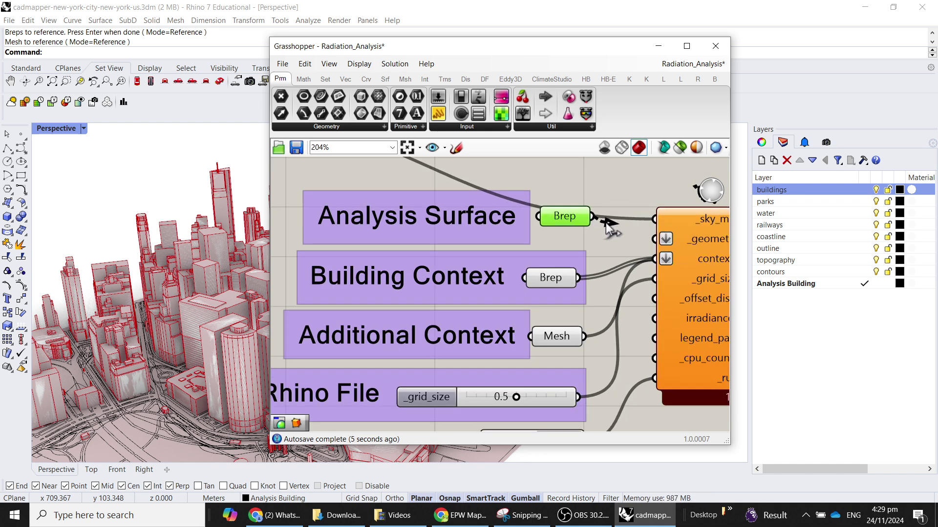
left_click_drag(603, 230, 627, 243)
scroll(534, 230, "down", 2)
scroll(605, 236, "up", 4)
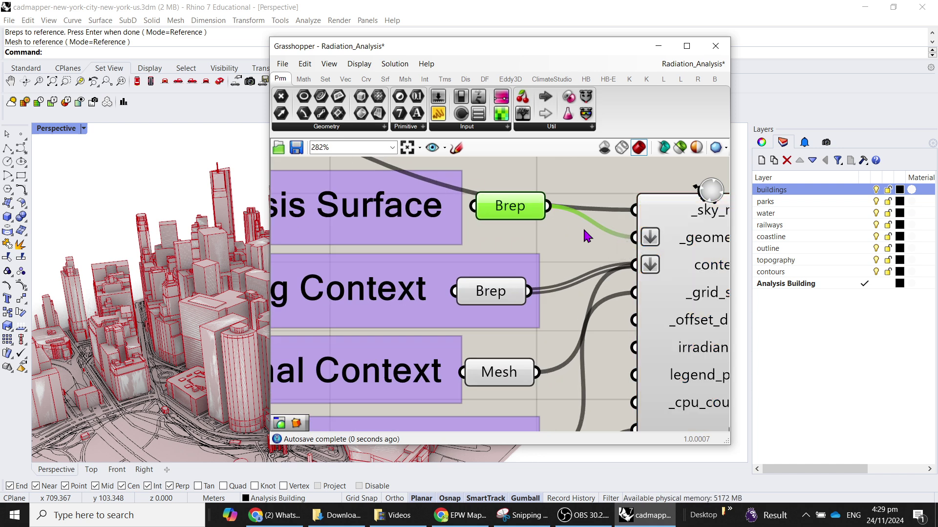
left_click_drag(527, 206, 526, 226)
scroll(534, 250, "down", 3)
right_click_drag(561, 314, 547, 265)
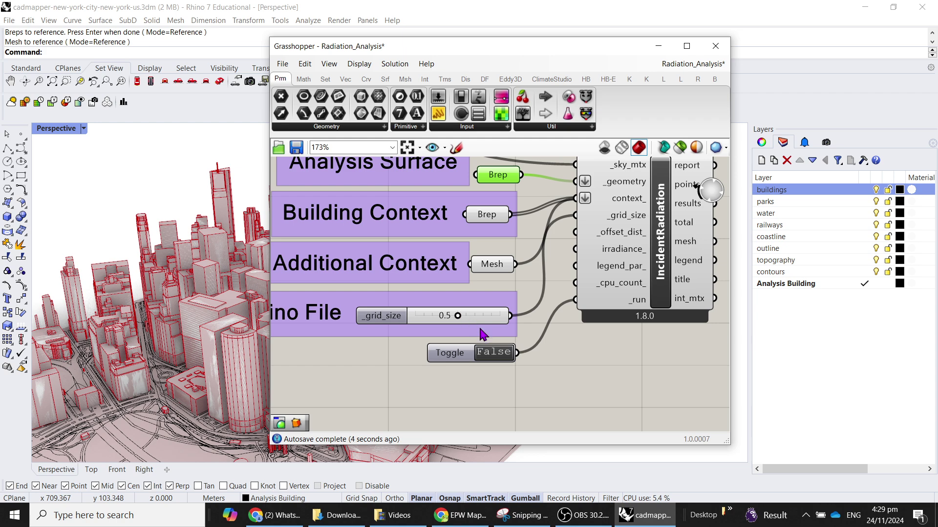
Move the Grasshopper window clear of the tower and delete the _grid_size number slider.
left_click_drag(452, 48, 688, 61)
mouse_move(313, 241)
right_mouse_down()
mouse_move(309, 217)
mouse_move(323, 227)
right_mouse_up()
right_click_drag(763, 336, 715, 302)
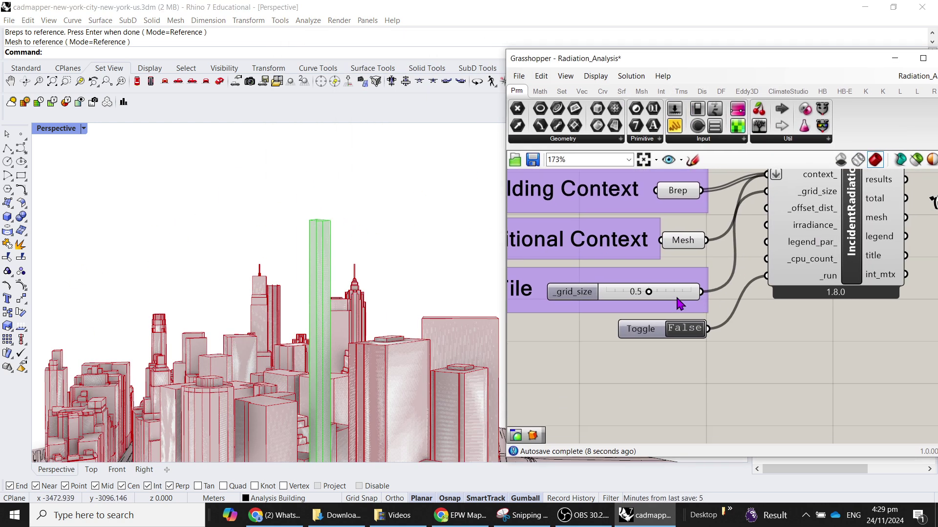
left_click(680, 301)
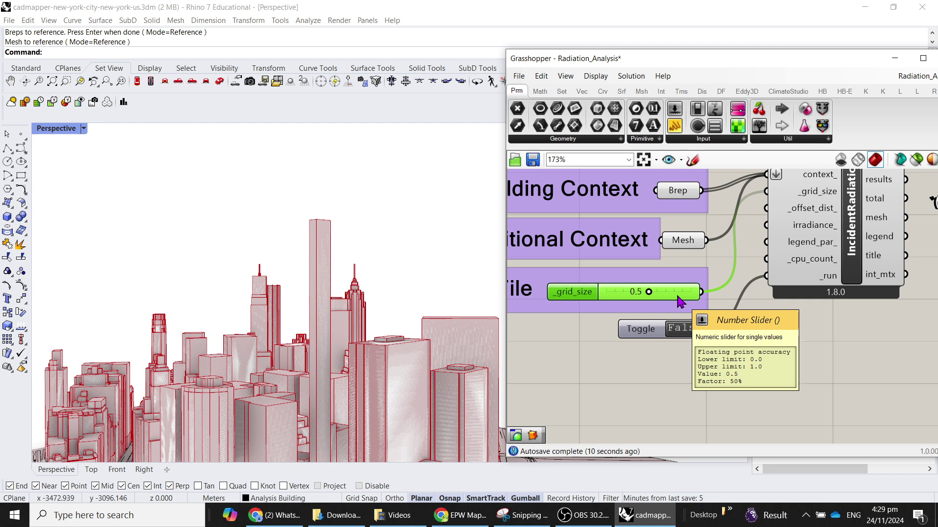
key("Delete")
double_click(648, 289)
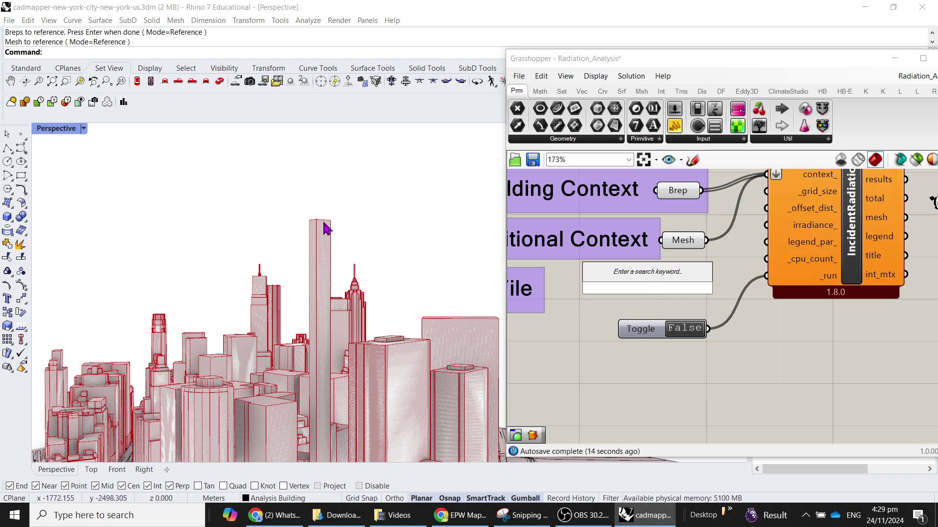
Measure the new tower's width along its roof edge with the Distance command.
left_click(337, 215)
scroll(333, 220, "up", 5)
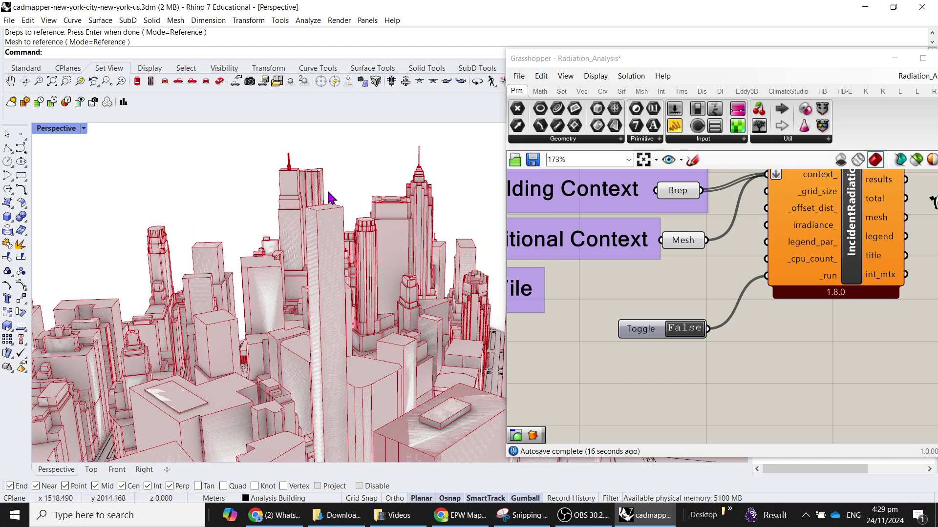
type("Distance")
key("Return")
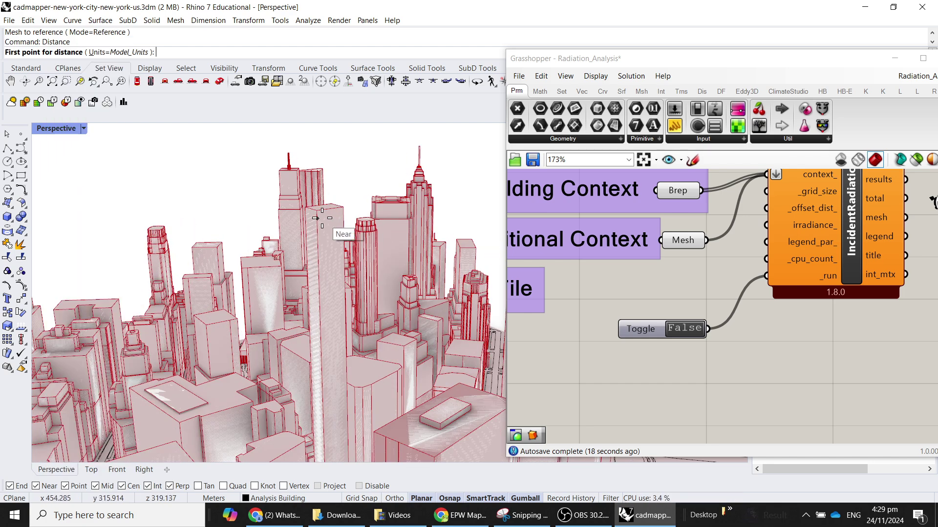
left_click(317, 211)
left_click(357, 218)
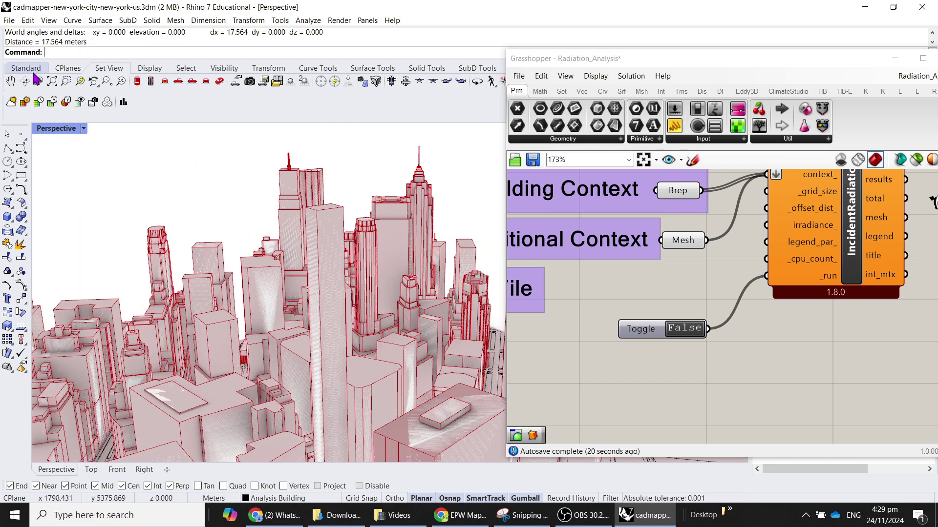
Add a number slider with the value 3, connect it to the _grid_size input and place it above the toggle.
double_click(640, 292)
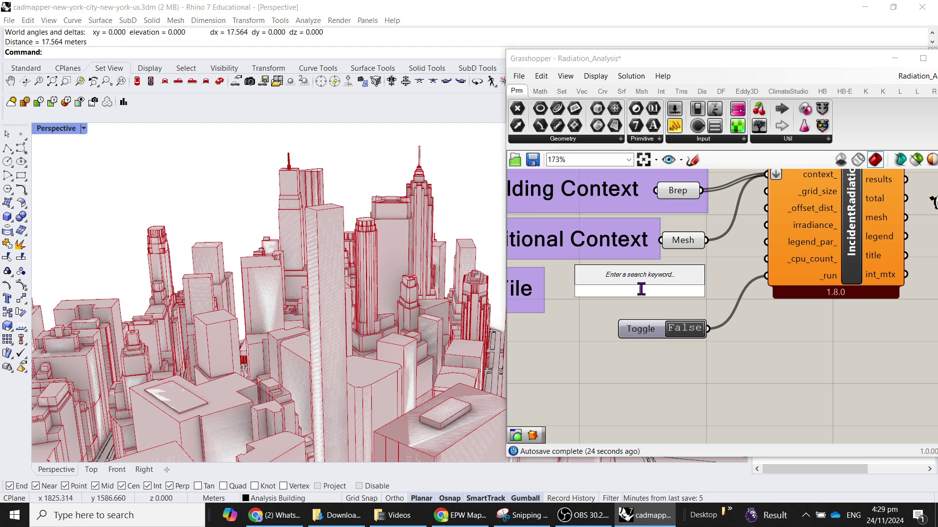
type("3")
key("Return")
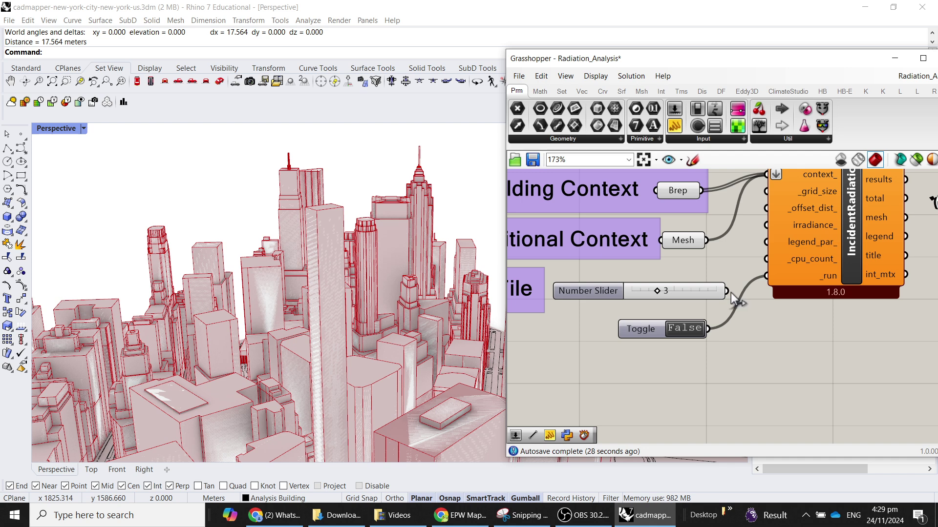
left_click_drag(731, 293, 766, 193)
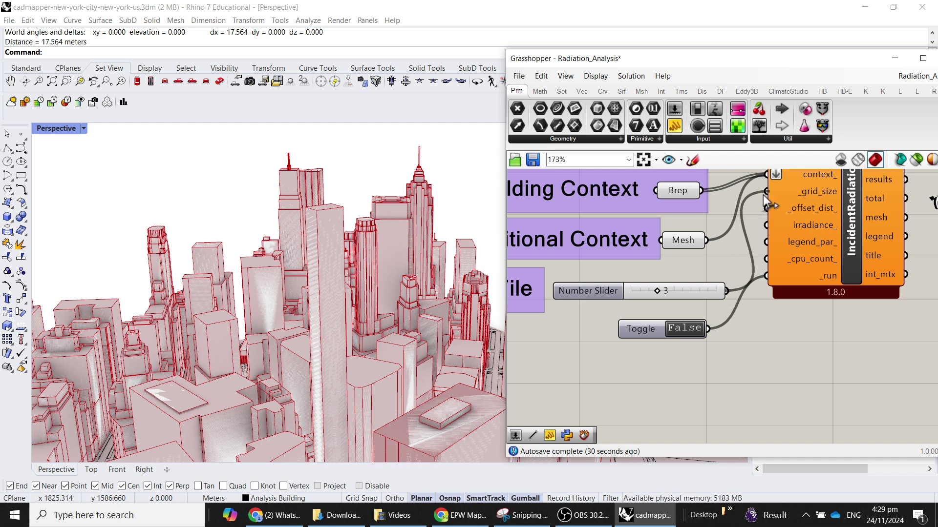
scroll(736, 327, "down", 2)
left_click_drag(684, 298, 656, 295)
left_click(674, 369)
Save the Grasshopper definition as a new file named Radiation_Analysis-tower.gh on the Desktop.
left_click(520, 77)
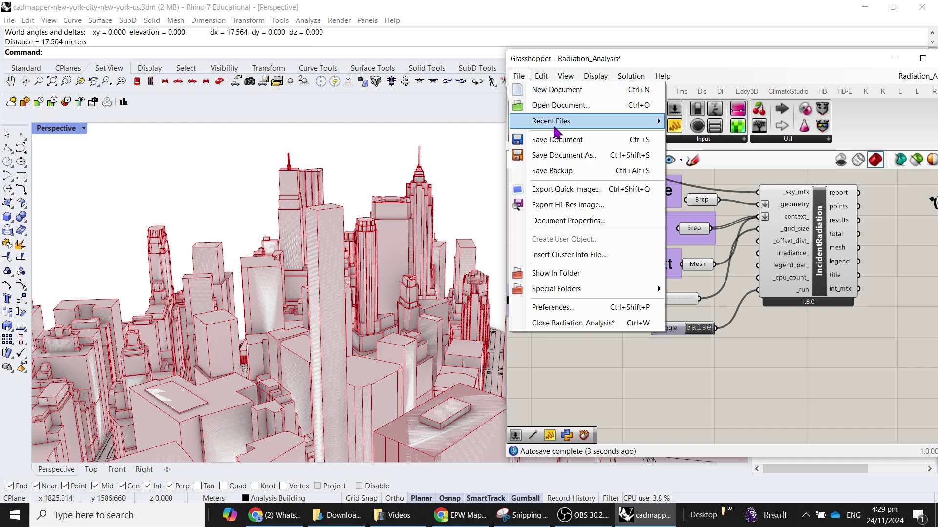
left_click(573, 156)
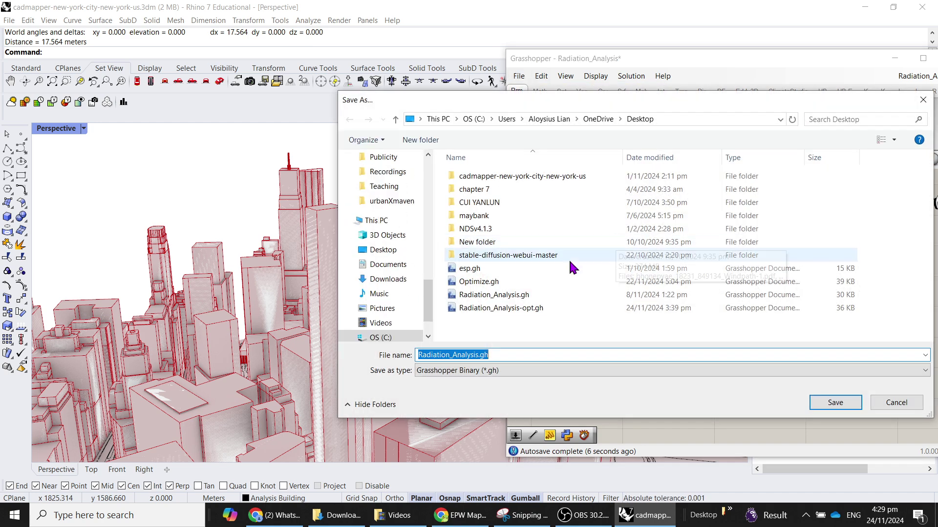
left_click(483, 355)
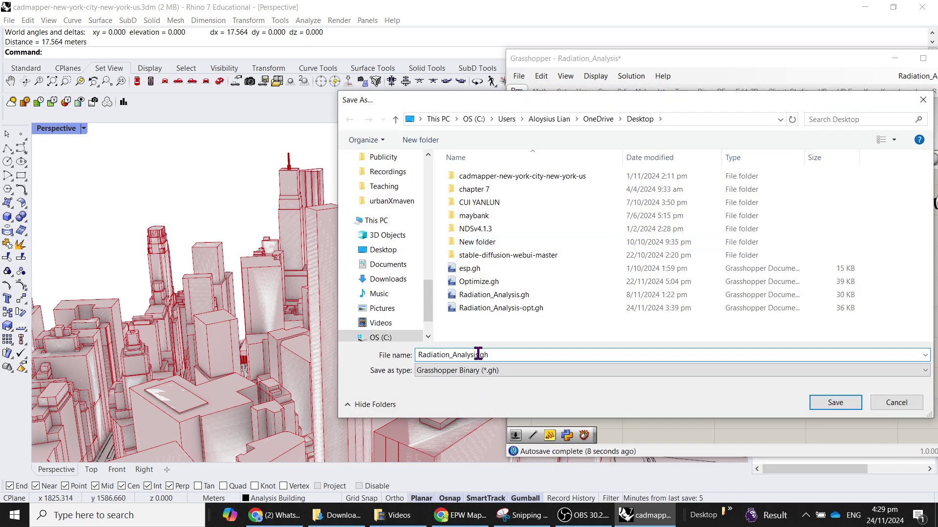
type("-tower")
key("Return")
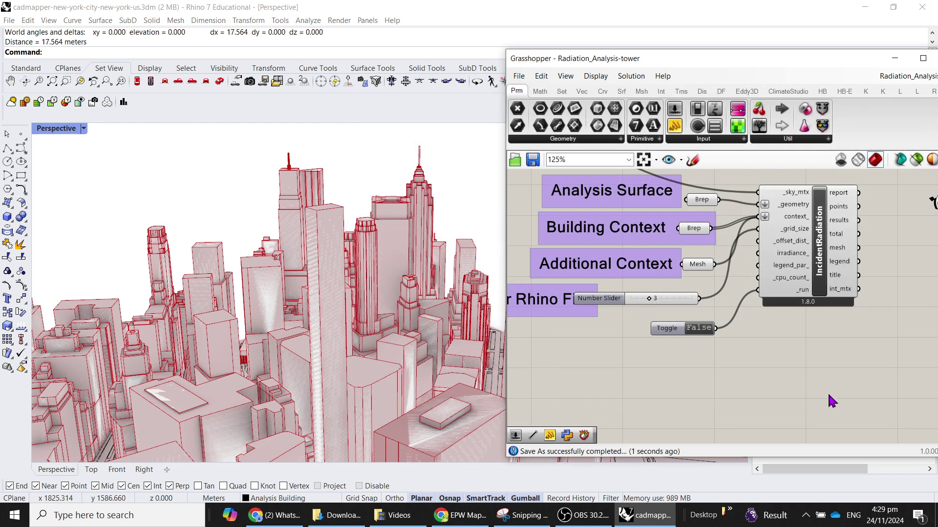
Shift the grid size slider clear of the label beside it and set the _run toggle to True.
left_click_drag(665, 299, 683, 297)
left_click(707, 341)
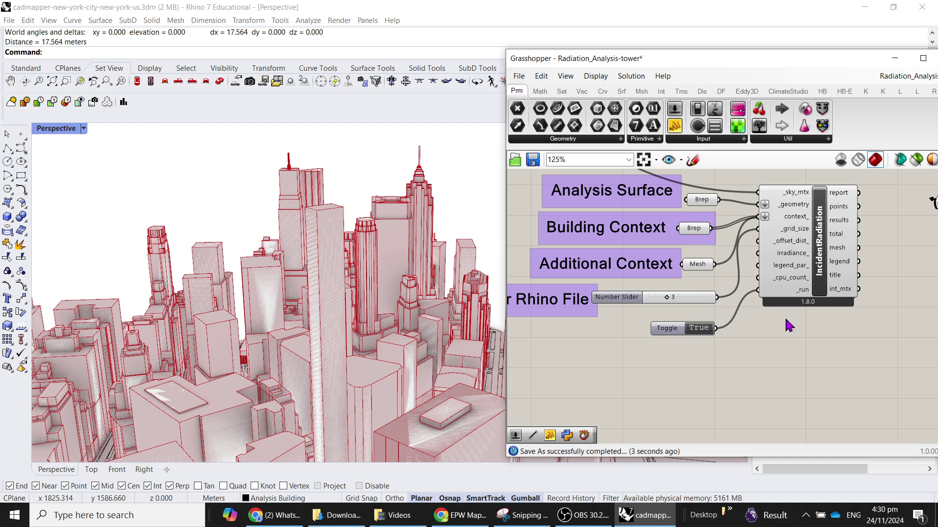
Make the contours layer current and turn off the Analysis Building layer so only the coloured radiation mesh represents the tower.
scroll(790, 325, "down", 3)
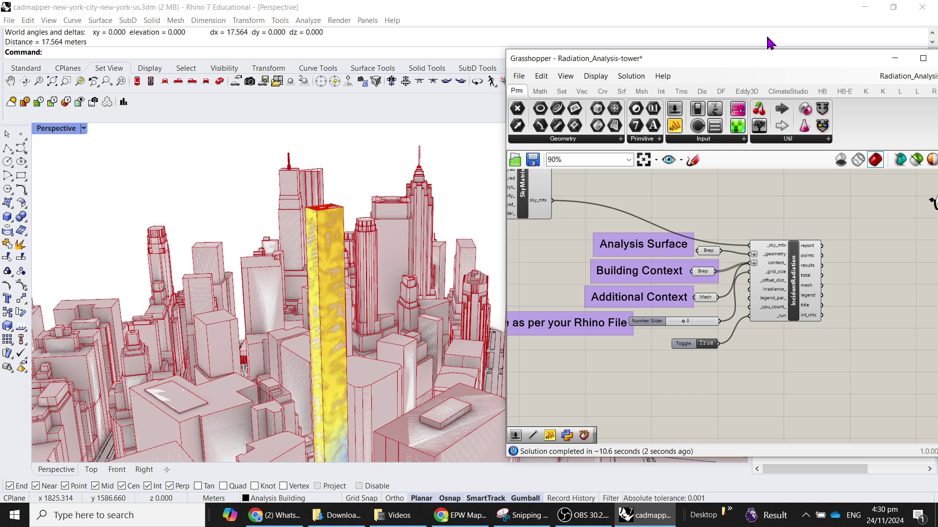
left_click_drag(770, 55, 653, 328)
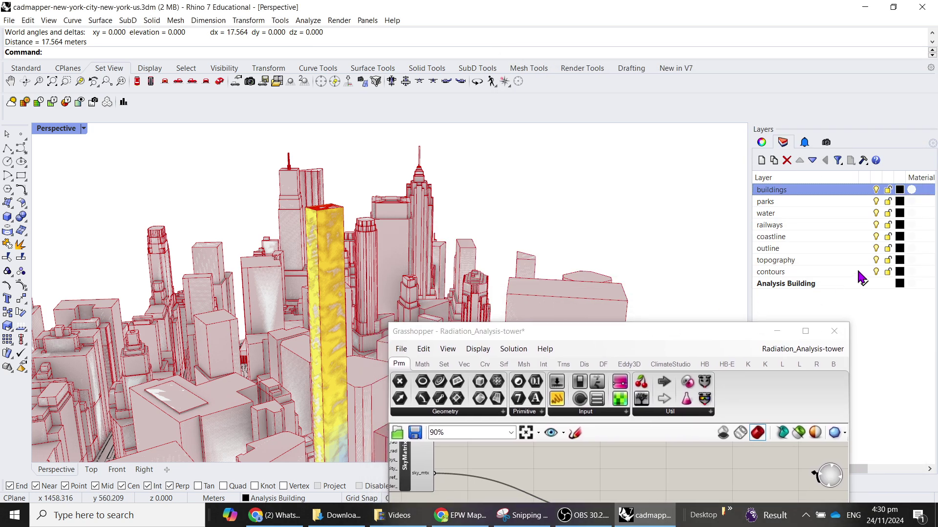
left_click(866, 272)
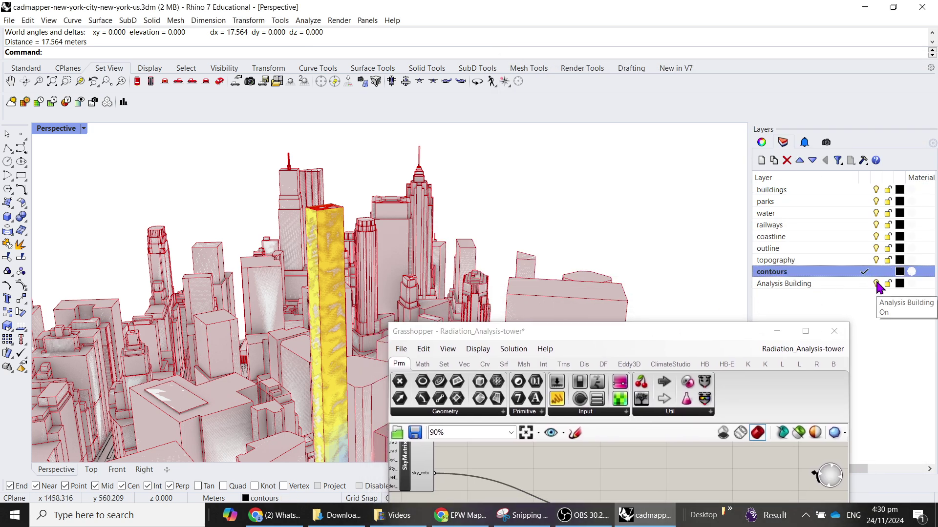
left_click(876, 284)
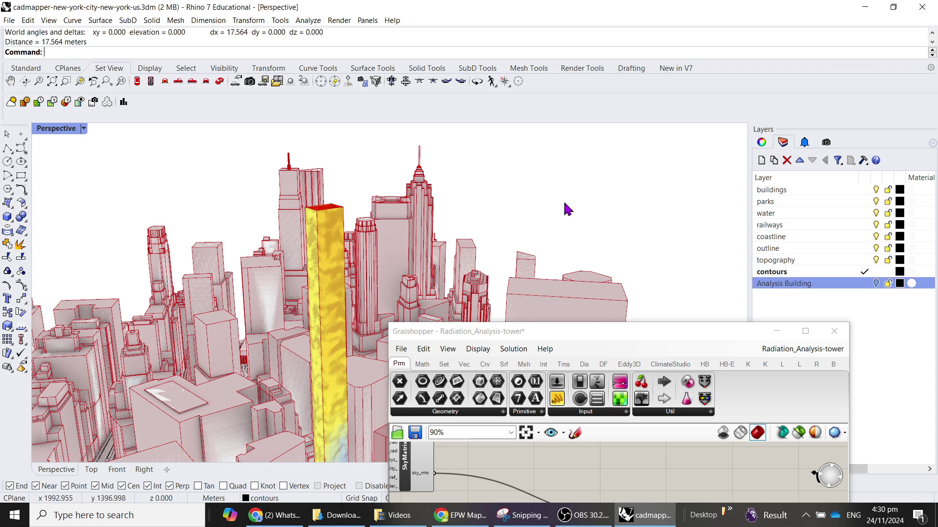
scroll(349, 235, "down", 3)
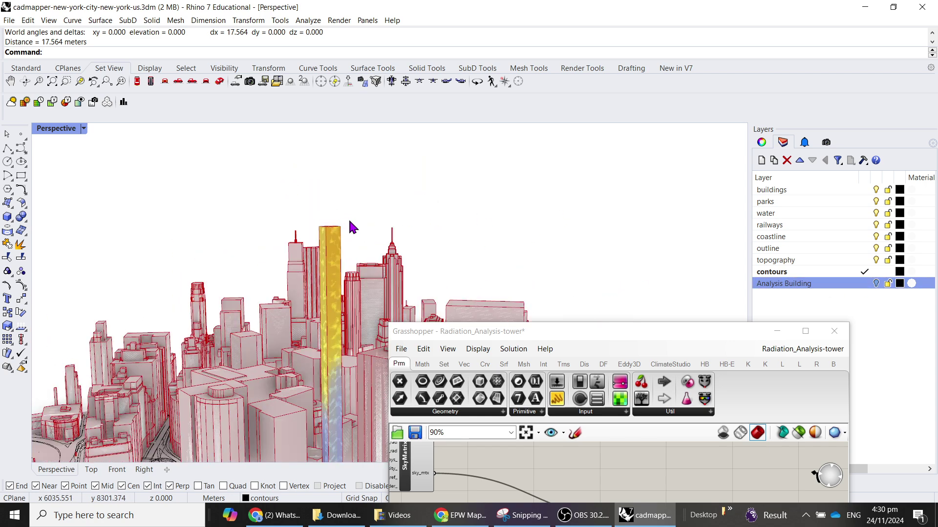
Turn off the preview of the Brep component labelled Analysis Surface.
left_click_drag(595, 349, 705, 133)
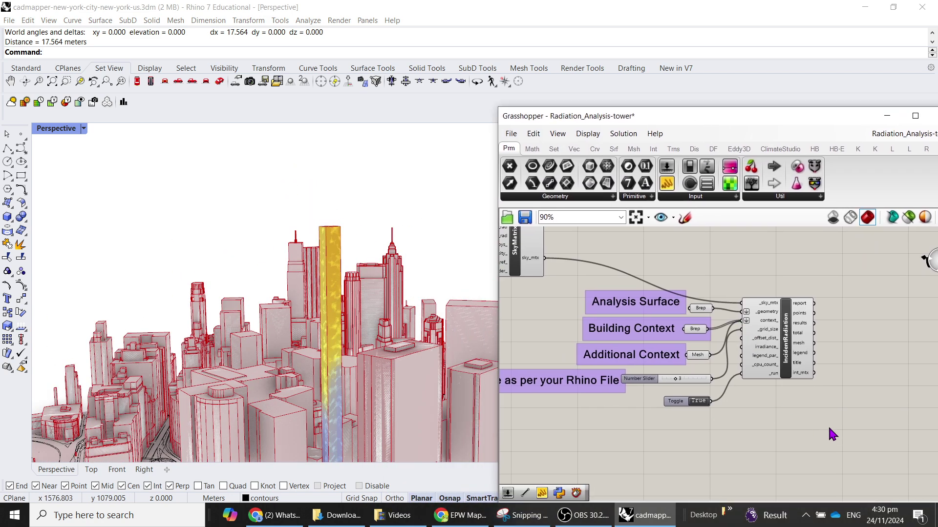
right_click_drag(631, 349, 669, 359)
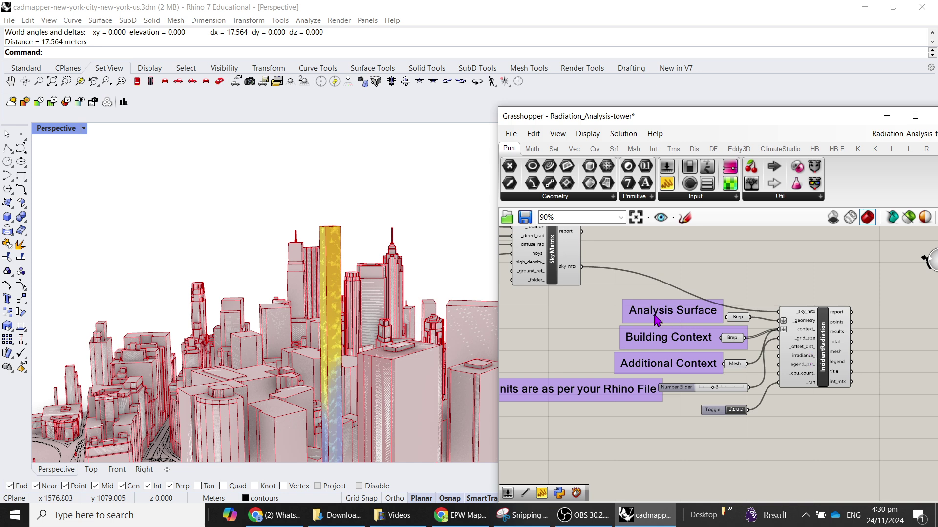
right_click_drag(656, 320, 786, 379)
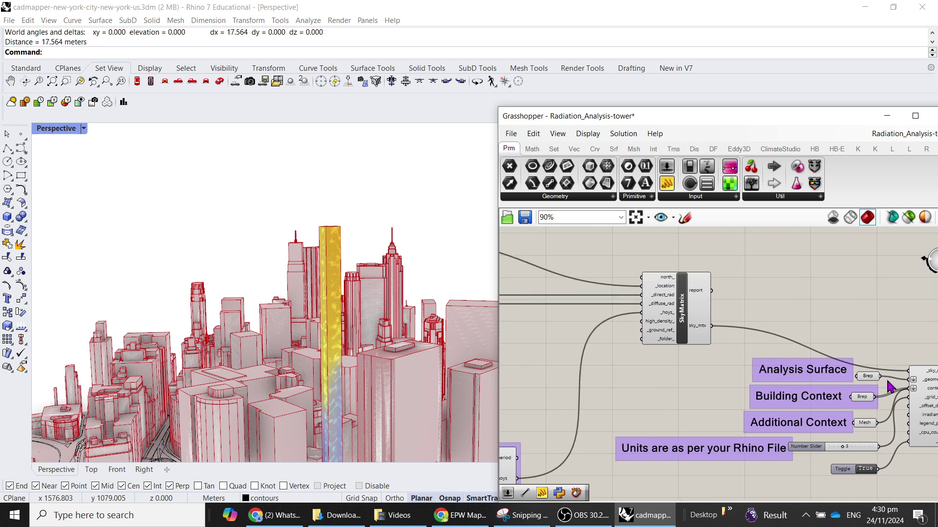
scroll(887, 386, "up", 3)
left_click(854, 374)
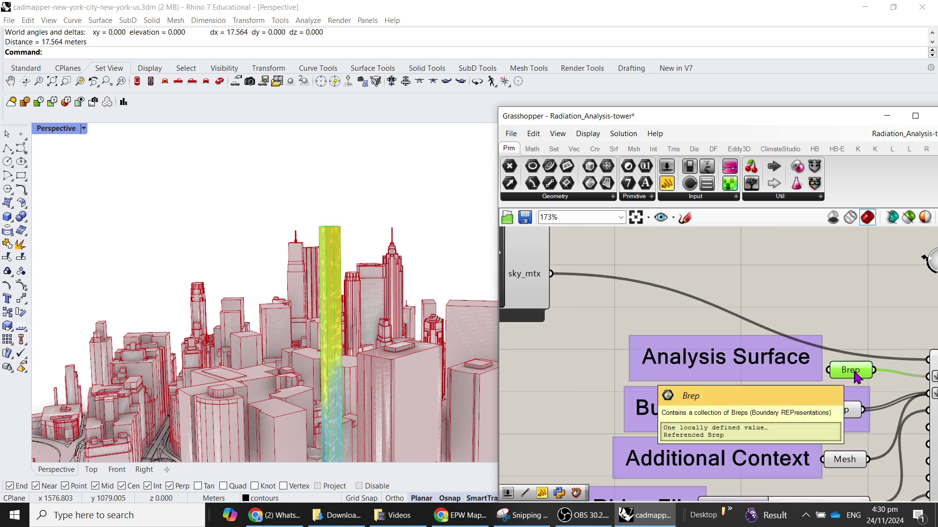
middle_click(854, 373)
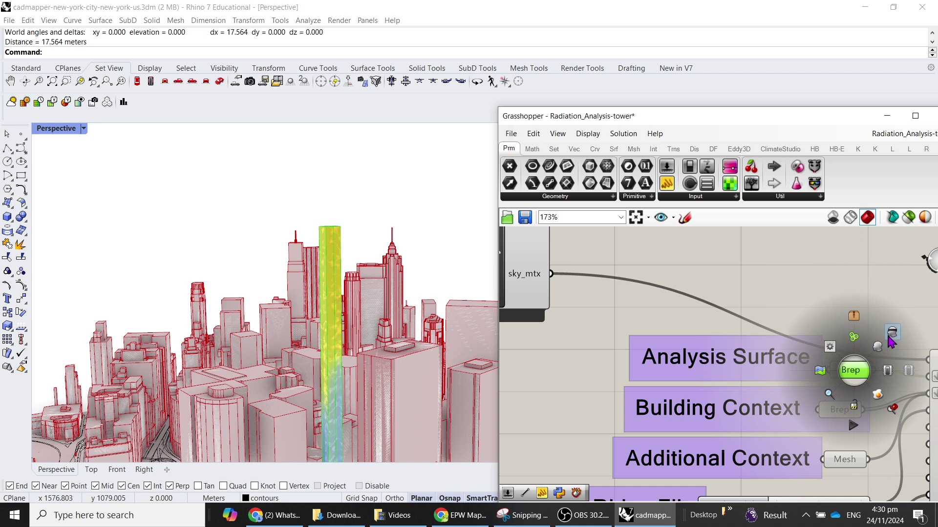
left_click(887, 338)
Turn off the previews of the Building Context Brep and the Additional Context Mesh.
left_click(840, 410)
middle_click(839, 409)
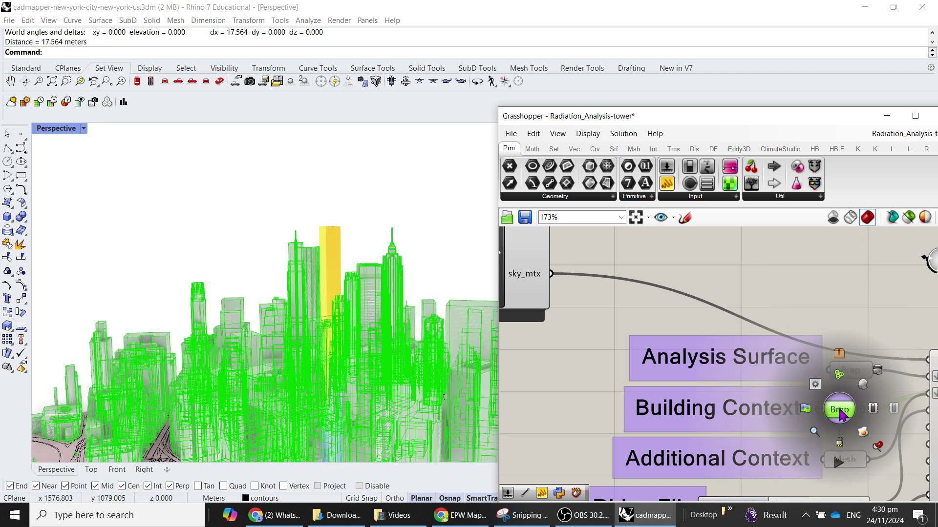
left_click(878, 375)
left_click(835, 293)
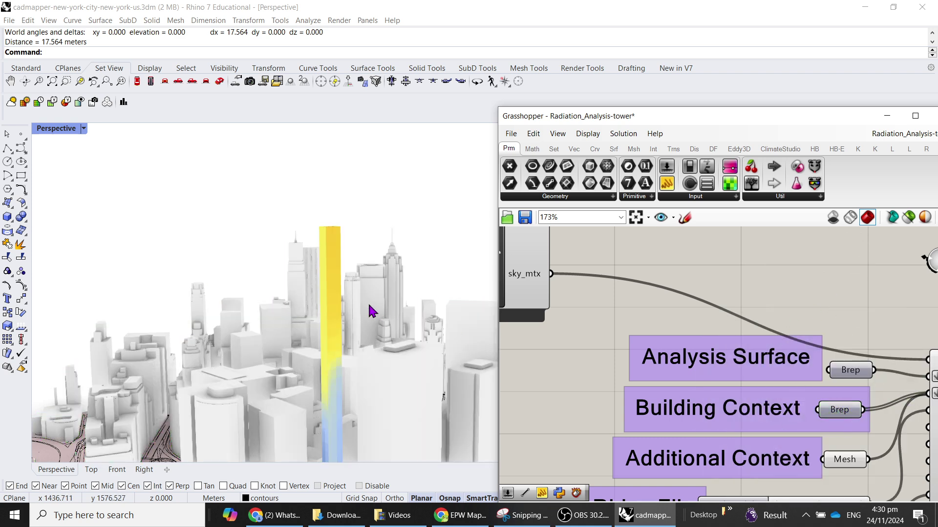
scroll(279, 293, "down", 5)
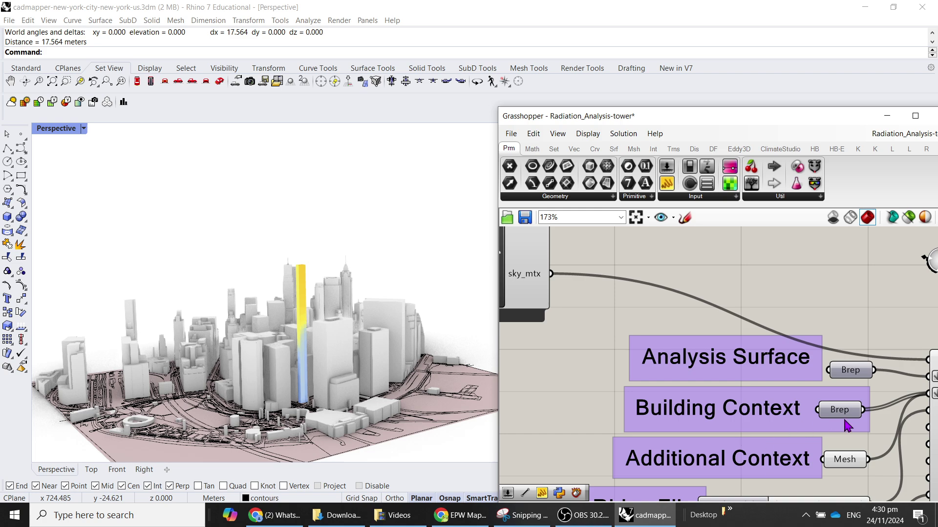
left_click(845, 459)
middle_click(854, 468)
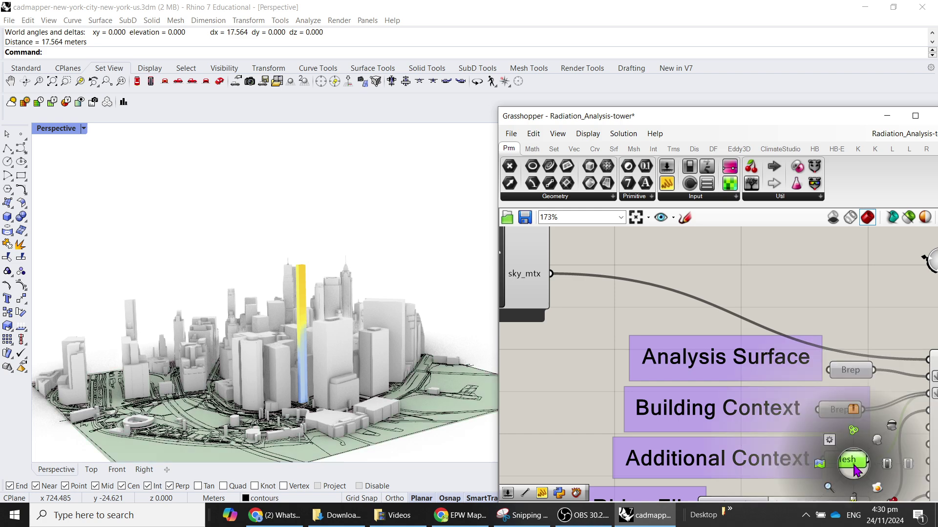
left_click(891, 427)
Examine the radiation colours on the tower within its surrounding buildings from several angles, and check the Analysis Surface Brep's options.
right_click_drag(332, 338, 247, 322)
scroll(304, 307, "up", 5)
left_click(726, 303)
scroll(732, 313, "down", 3)
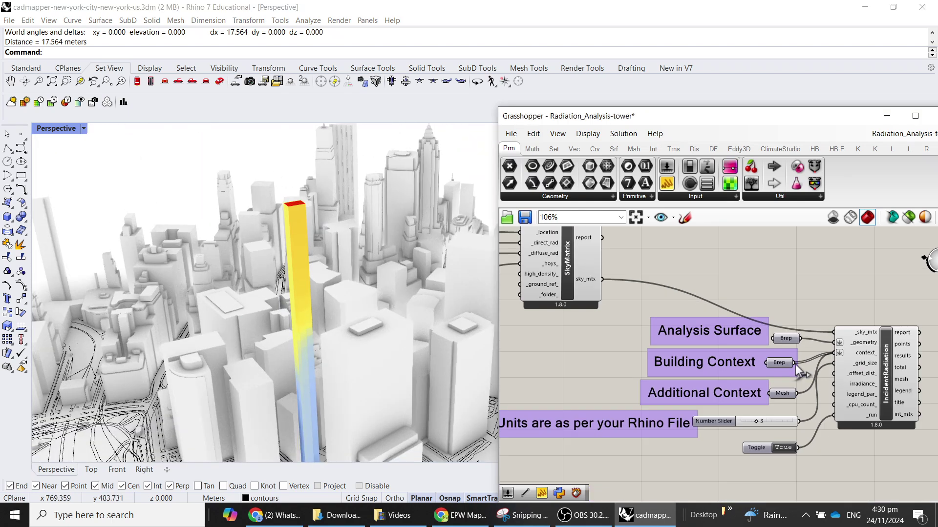
scroll(795, 365, "up", 3)
right_click(732, 305)
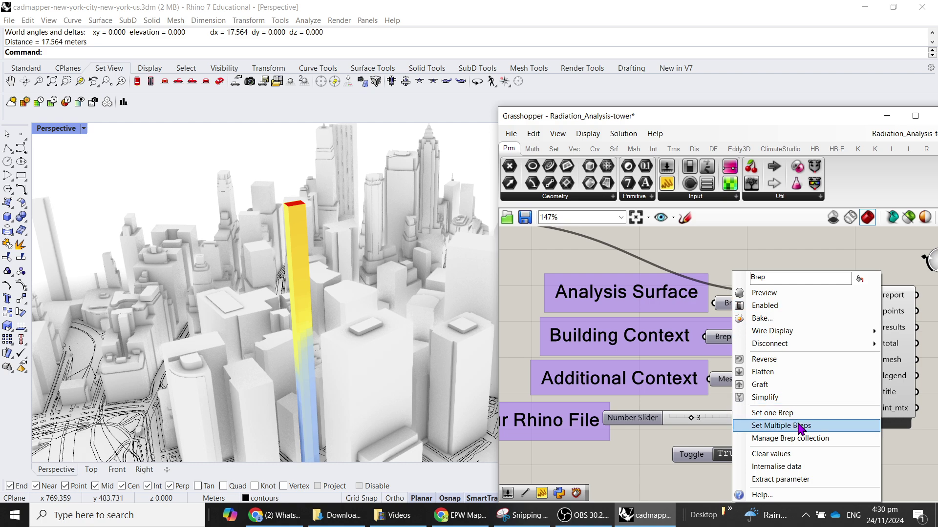
left_click(785, 254)
right_click_drag(327, 348, 340, 370)
scroll(341, 370, "up", 3)
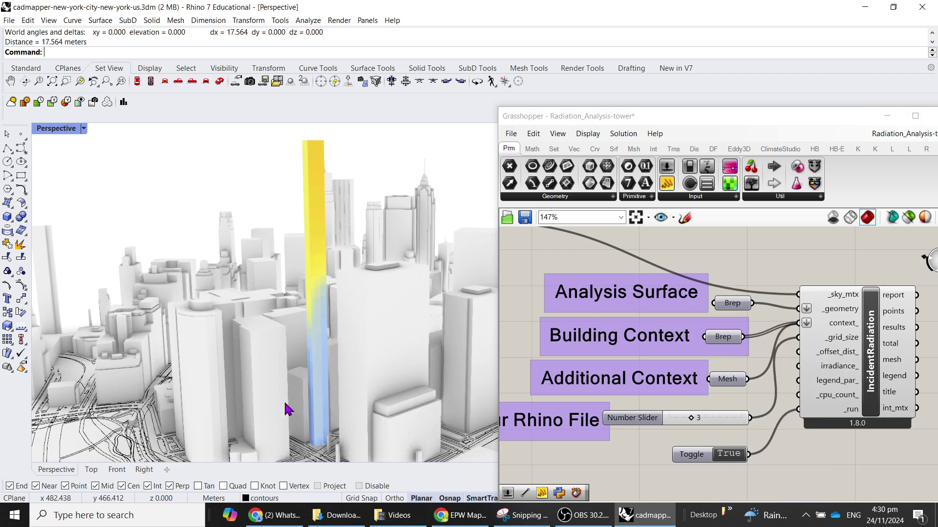
right_click_drag(382, 400, 278, 362, "shift")
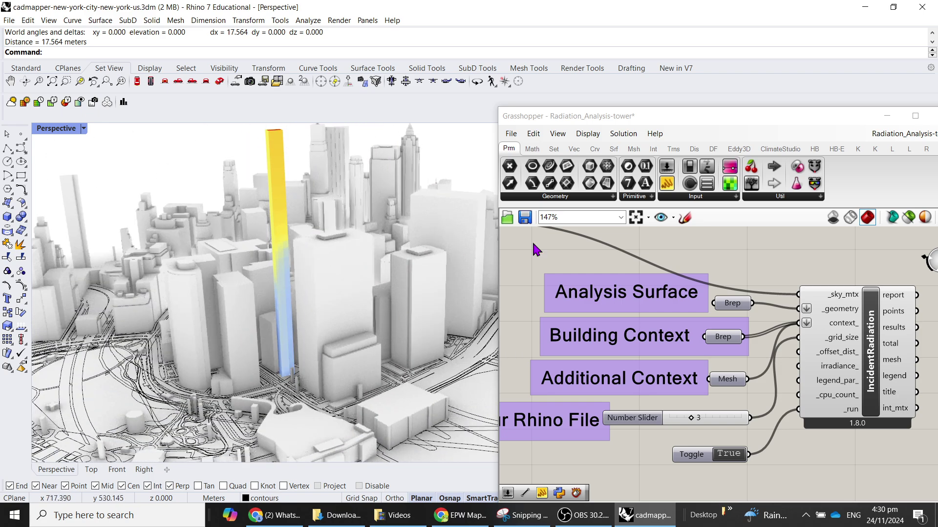